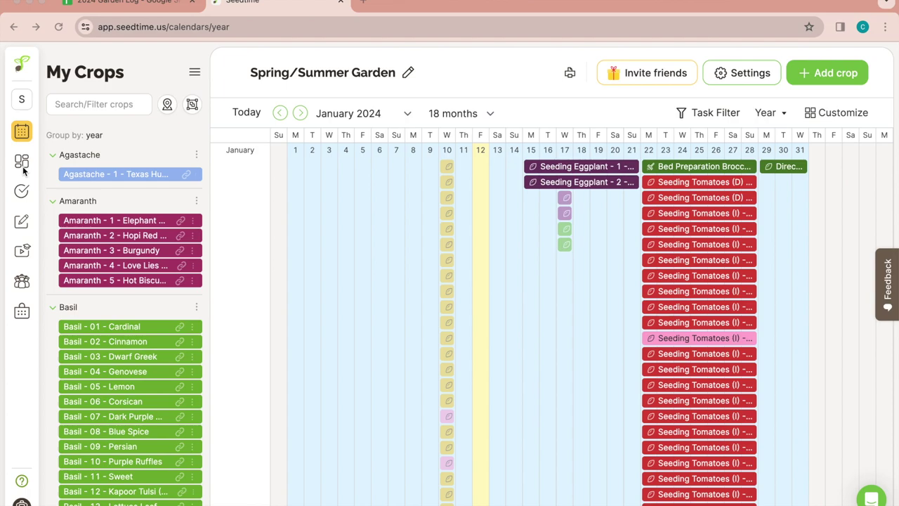
# Open the garden layout and switch to the Fall Garden to examine how its beds and containers are arranged.
pyautogui.moveTo(23, 169)
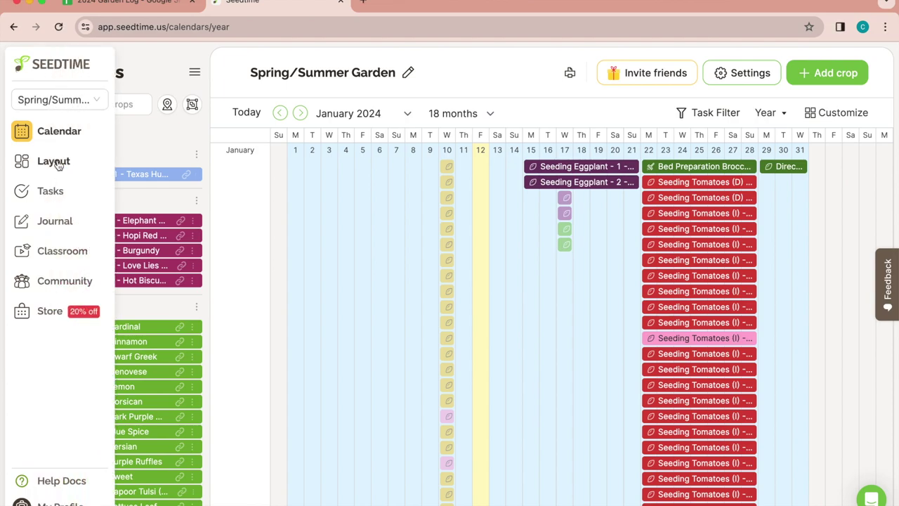
pyautogui.click(56, 164)
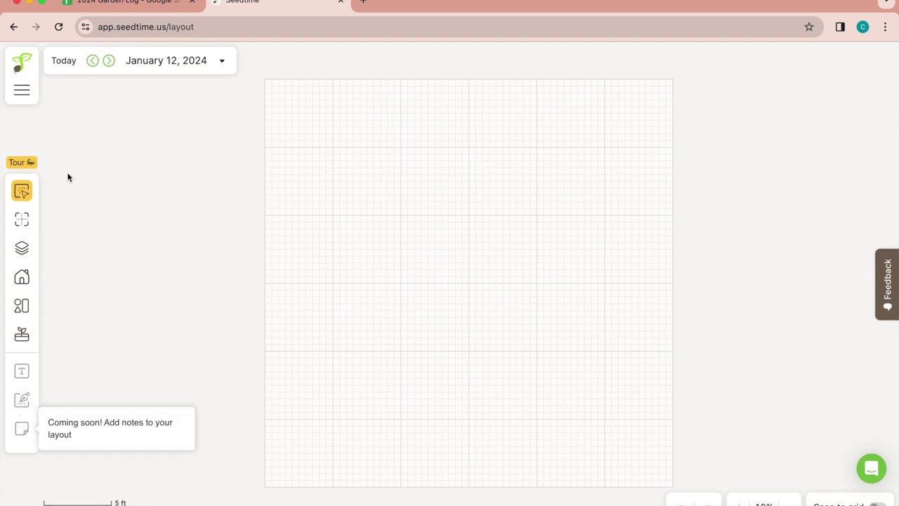
pyautogui.click(23, 93)
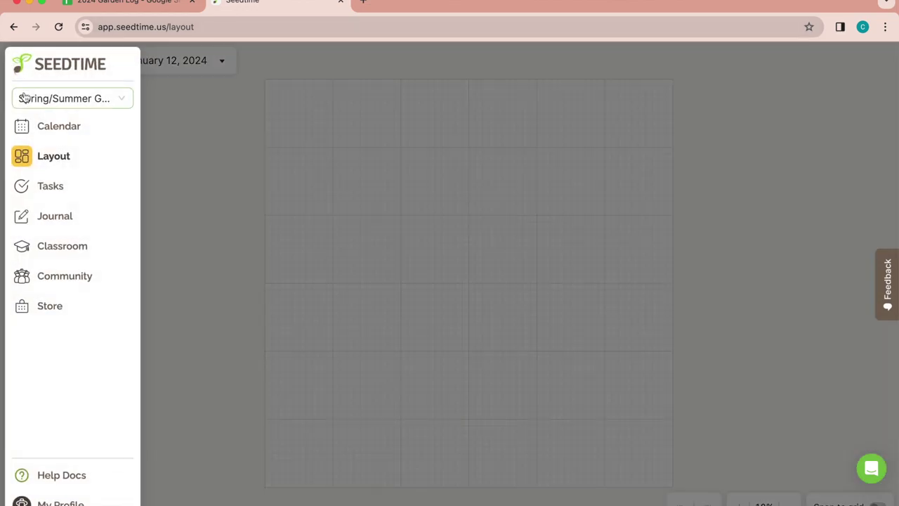
pyautogui.click(62, 104)
pyautogui.click(68, 130)
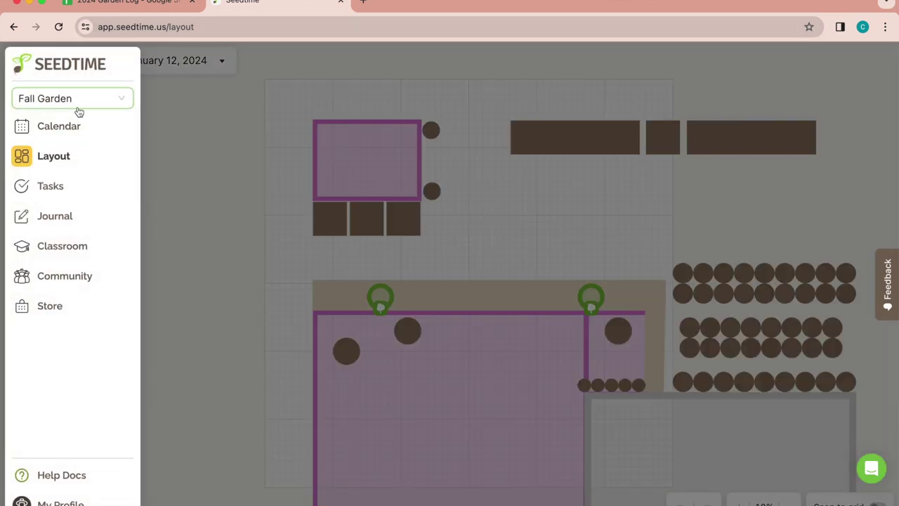
pyautogui.click(281, 199)
pyautogui.scroll(-5, 619, 251)
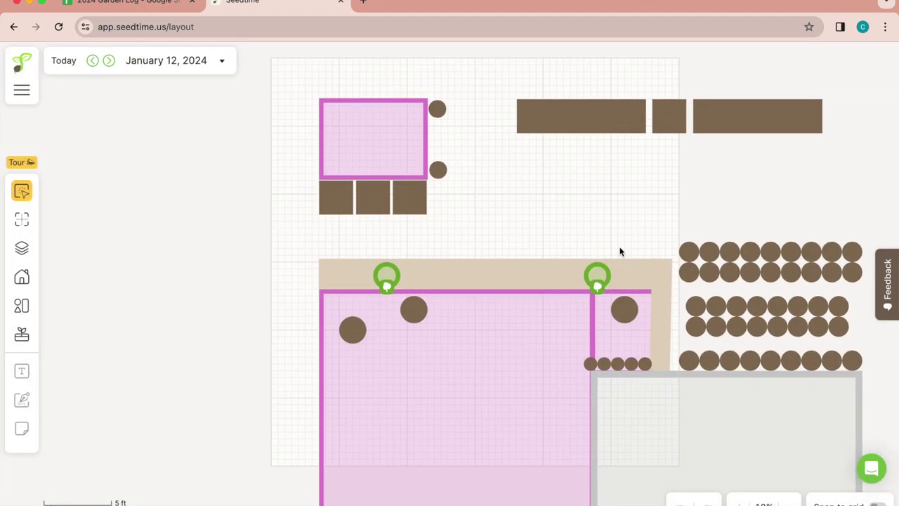
pyautogui.scroll(2, 620, 251)
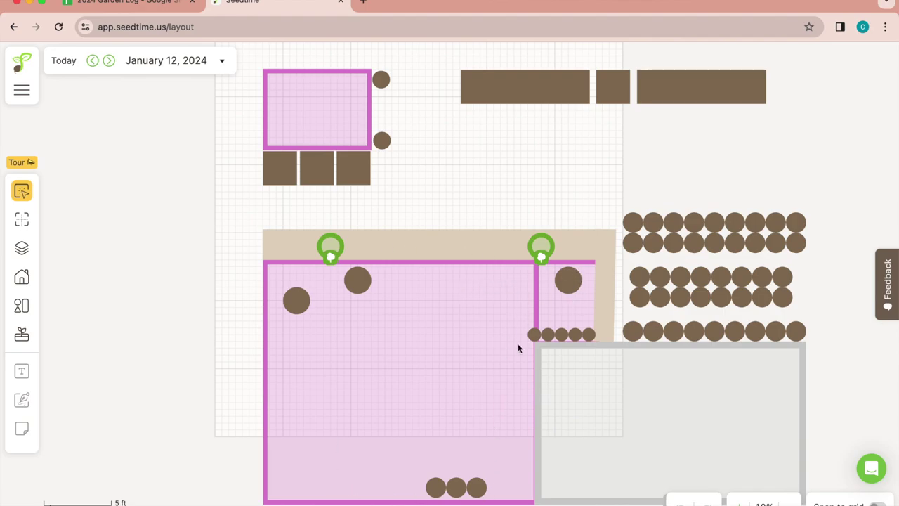
pyautogui.click(447, 353)
pyautogui.press('Escape')
# Switch back to the Spring/Summer Garden and open its calendar.
pyautogui.click(22, 90)
pyautogui.click(96, 99)
pyautogui.click(89, 153)
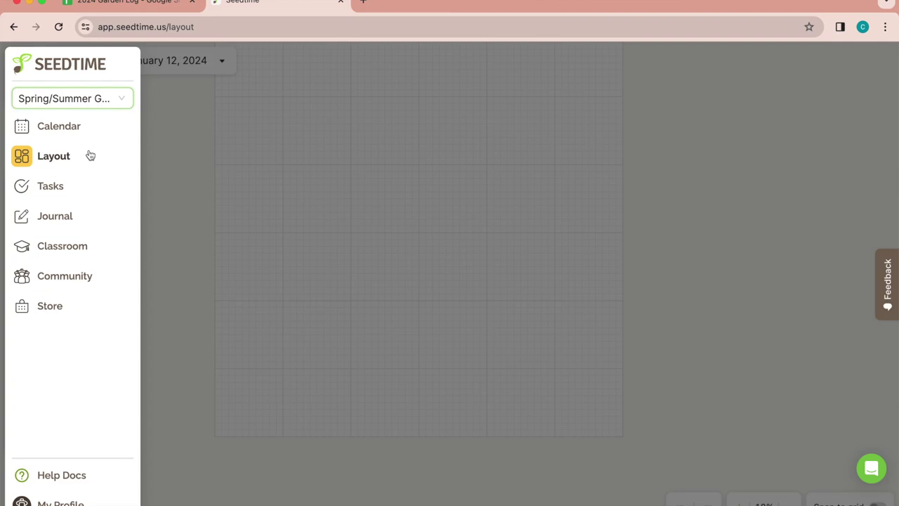
pyautogui.click(59, 122)
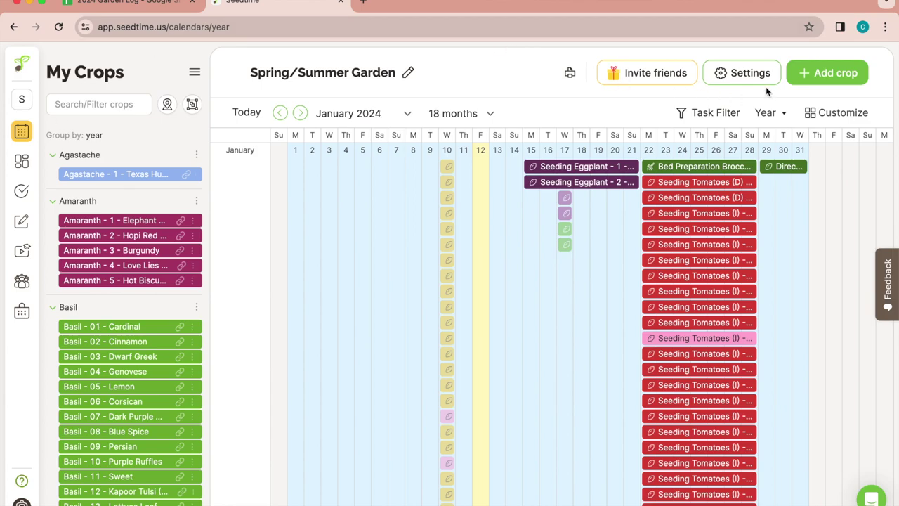
# Start adding a new crop in the Basil category.
pyautogui.click(815, 76)
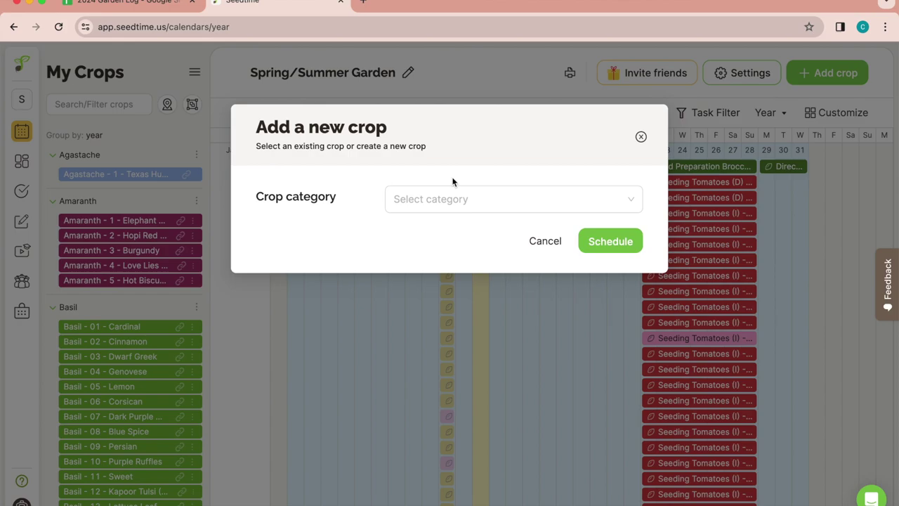
pyautogui.click(634, 199)
pyautogui.scroll(-2, 562, 281)
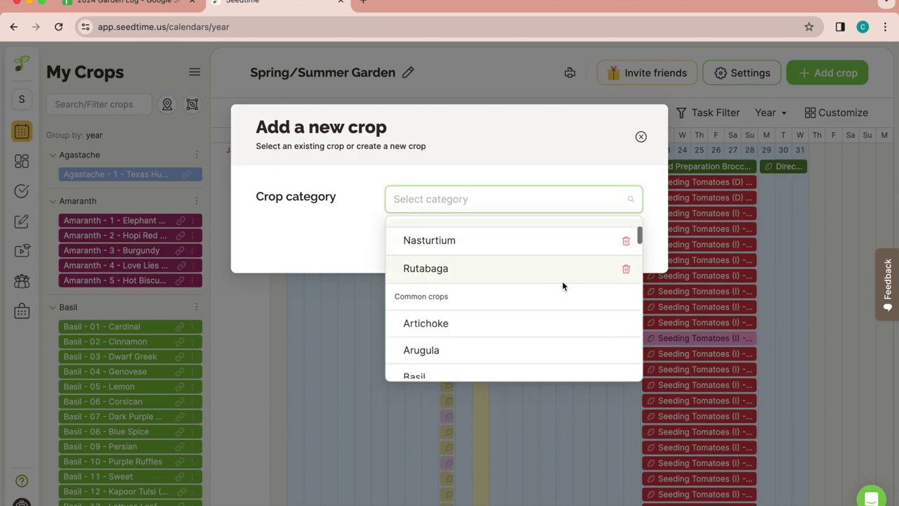
pyautogui.scroll(-2, 562, 281)
pyautogui.scroll(-1, 562, 287)
pyautogui.scroll(1, 562, 286)
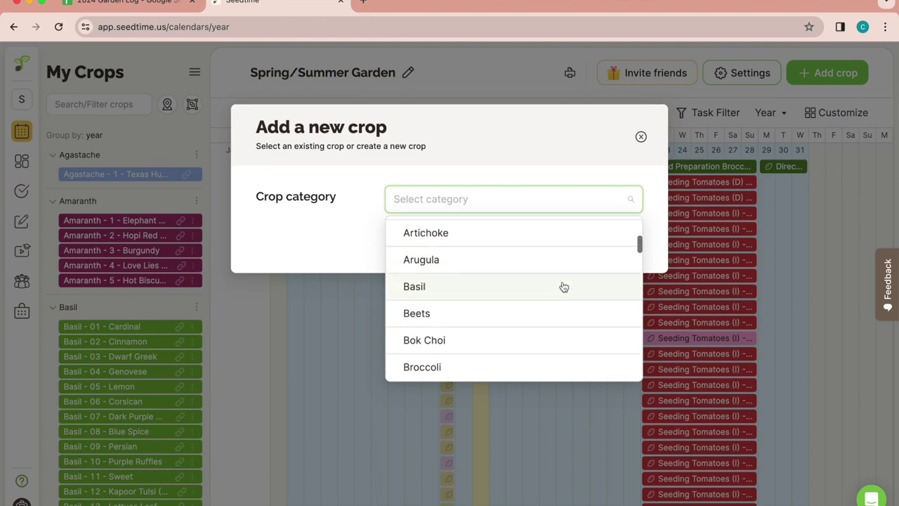
pyautogui.click(429, 287)
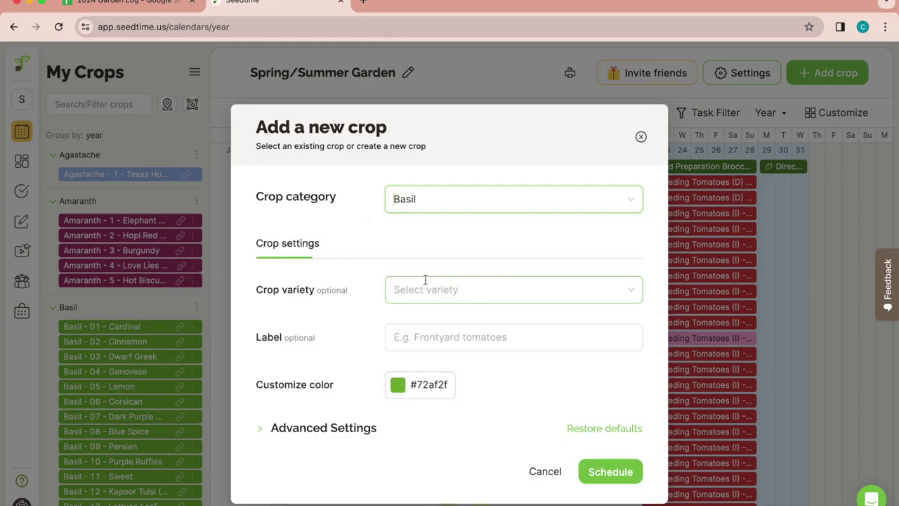
# Create a custom basil variety named Spicy Globe for the new crop.
pyautogui.click(428, 289)
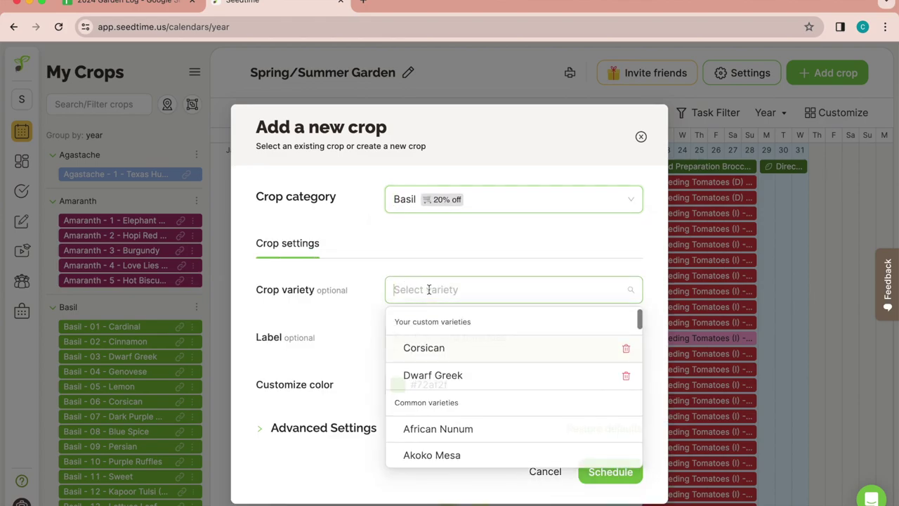
pyautogui.write('Spi')
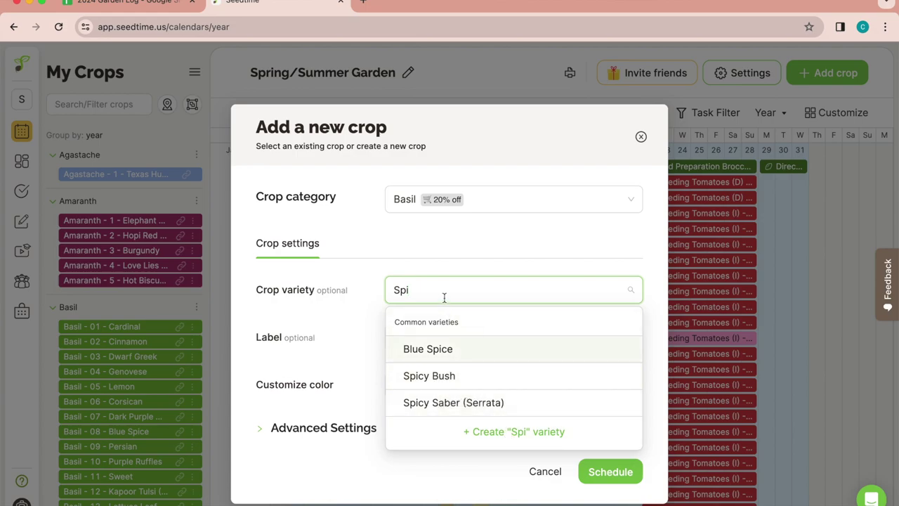
pyautogui.write('cy Globe')
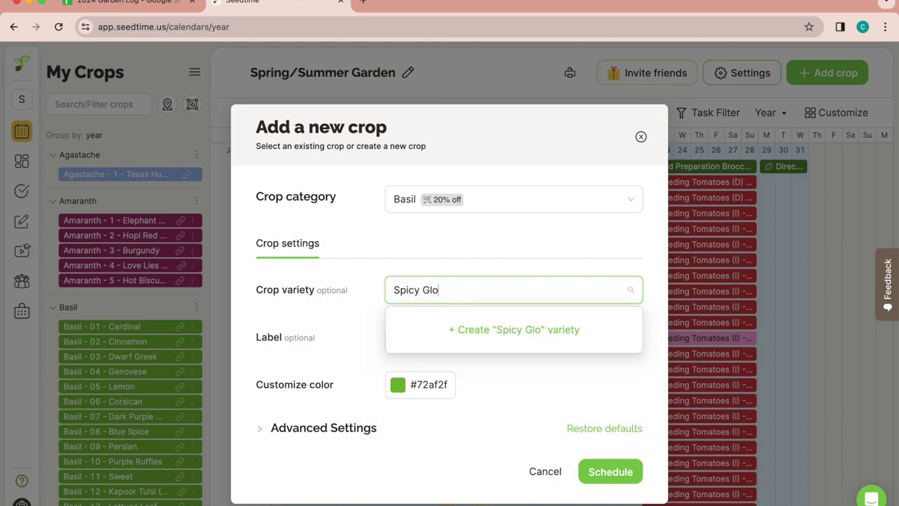
pyautogui.click(484, 341)
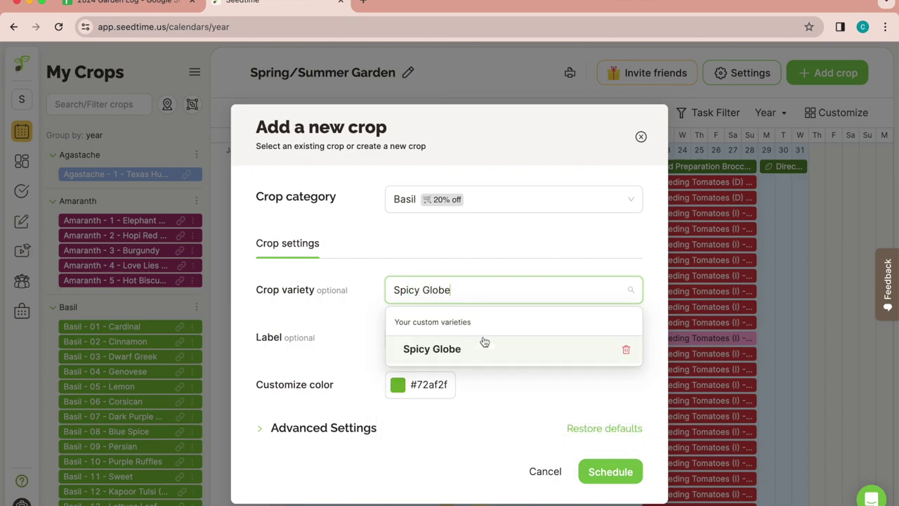
pyautogui.click(348, 373)
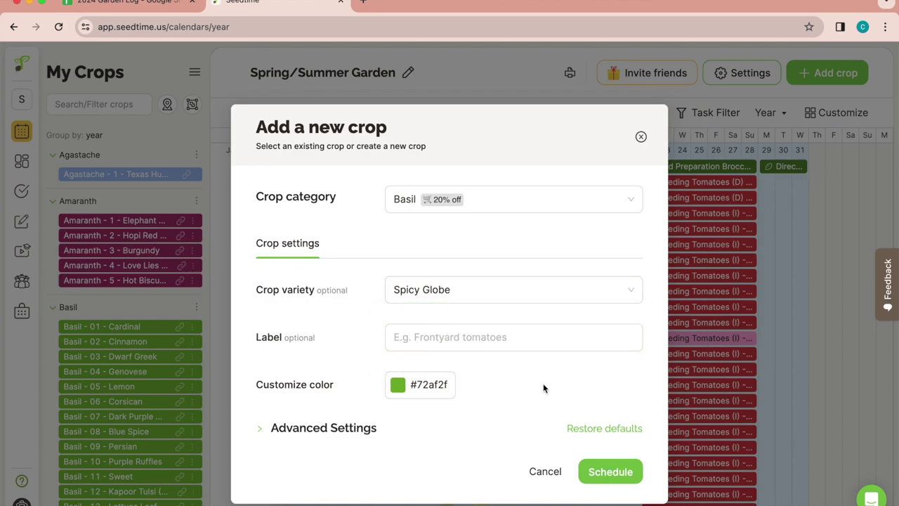
# Set the crop's seeding date to 6 weeks before last frost in the advanced settings.
pyautogui.click(320, 427)
pyautogui.scroll(-5, 415, 435)
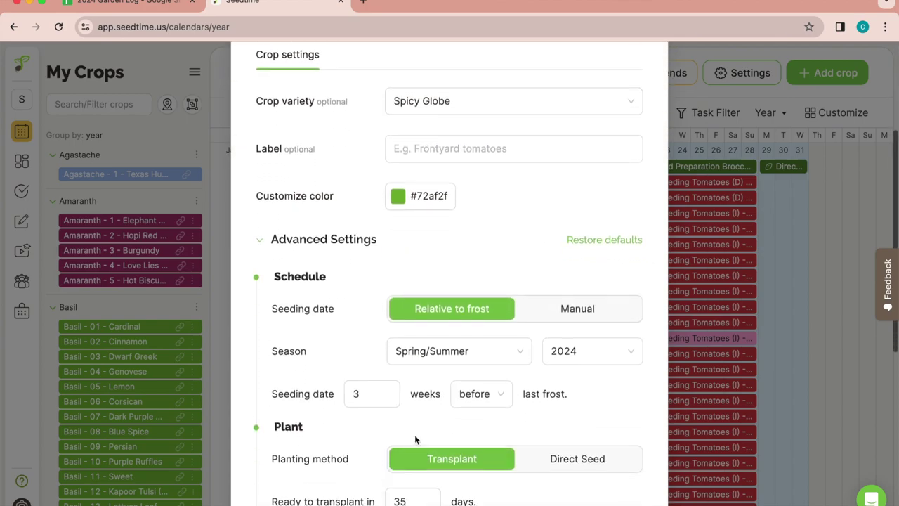
pyautogui.moveTo(369, 245); pyautogui.dragTo(350, 245)
pyautogui.write('6')
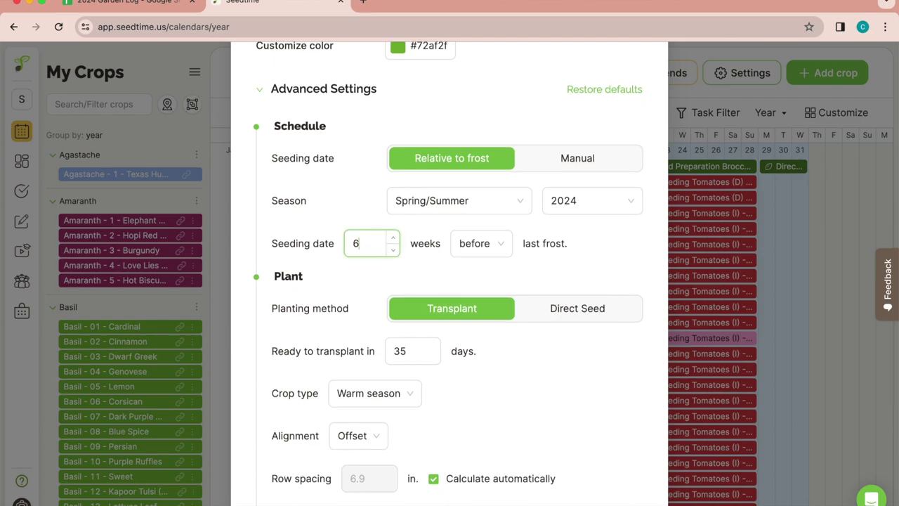
pyautogui.click(518, 267)
pyautogui.scroll(-2, 628, 281)
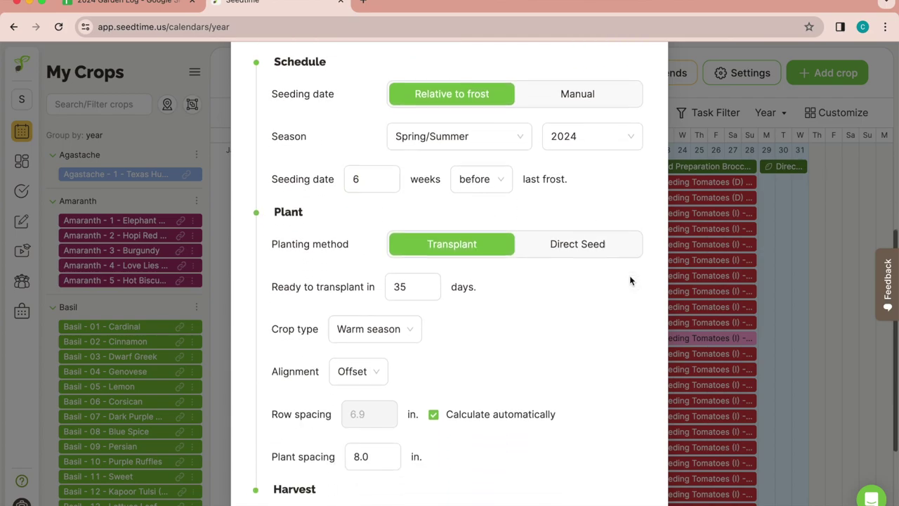
# Keep the default planting and harvest settings and schedule the Spicy Globe basil crop.
pyautogui.click(421, 280)
pyautogui.click(583, 307)
pyautogui.scroll(-3, 584, 307)
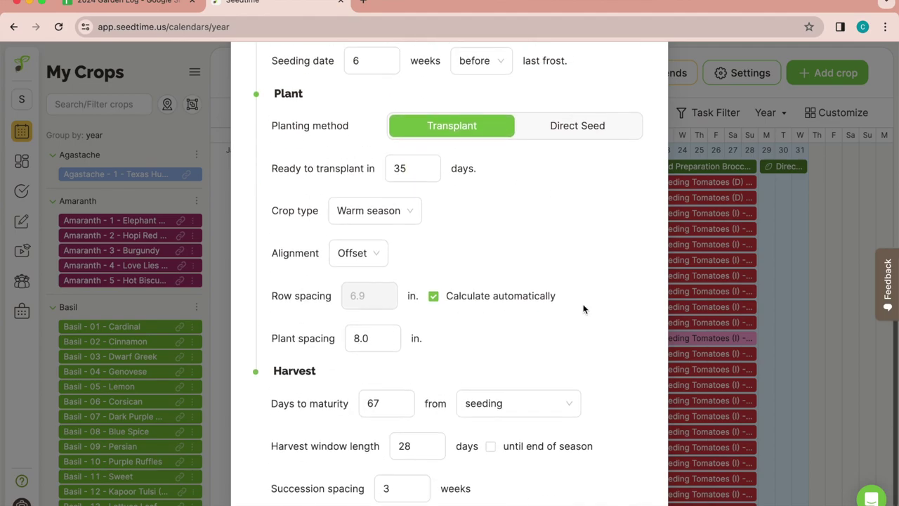
pyautogui.scroll(-1, 583, 309)
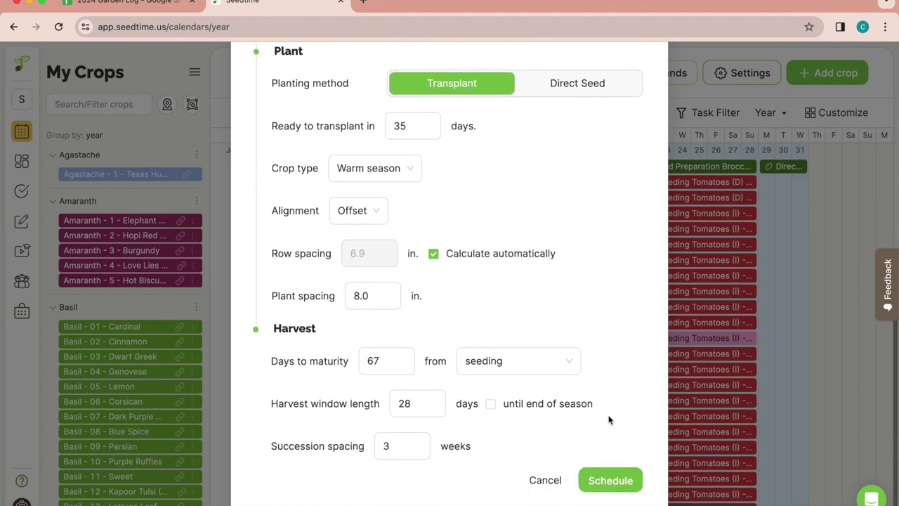
pyautogui.click(608, 480)
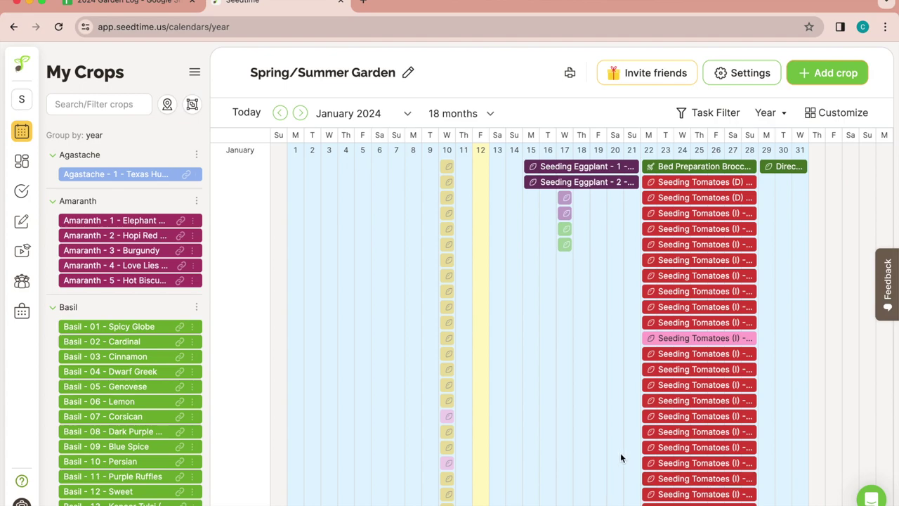
# Examine the January and February calendar for the seeding, bed preparation and transplanting tasks, including the new basil.
pyautogui.scroll(-4, 621, 456)
pyautogui.scroll(-6, 621, 452)
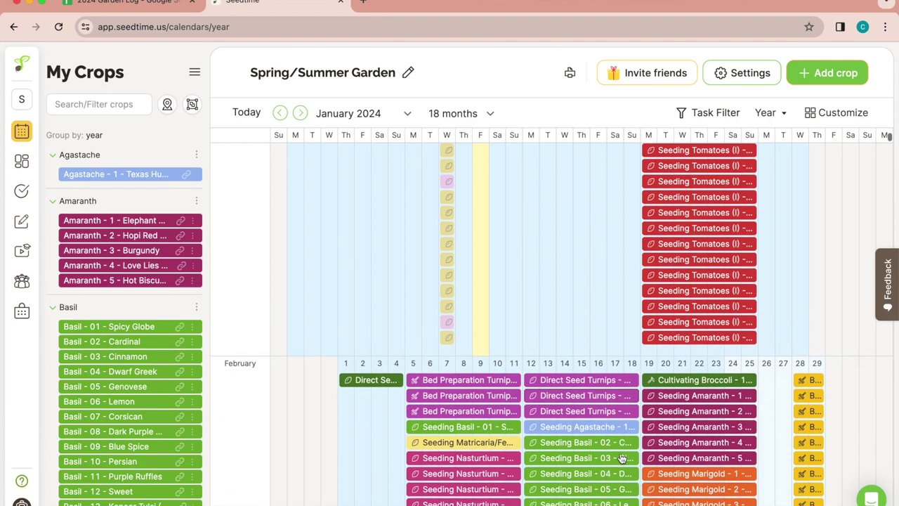
pyautogui.scroll(-4, 622, 457)
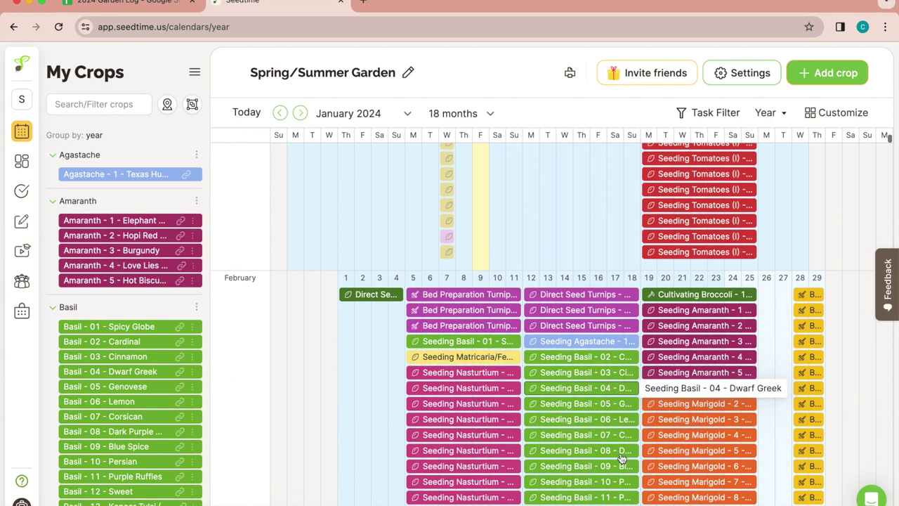
pyautogui.scroll(-3, 621, 458)
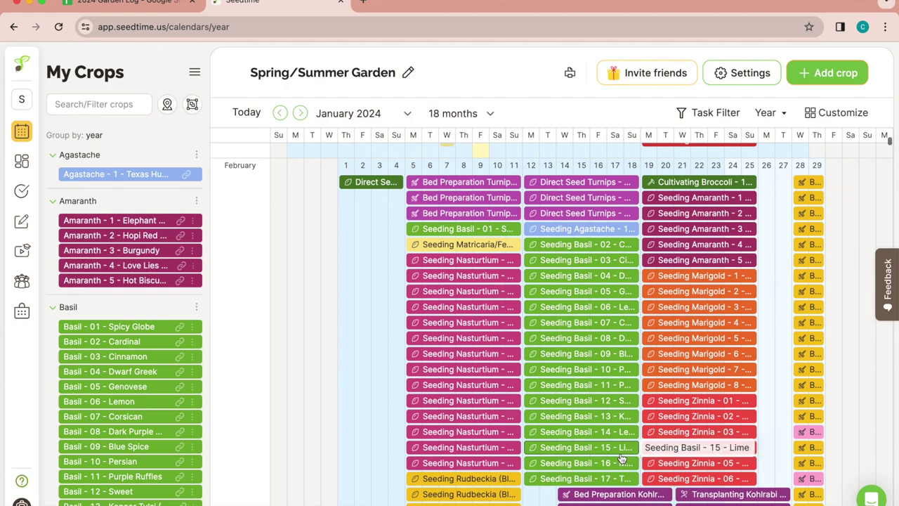
pyautogui.scroll(-1, 622, 458)
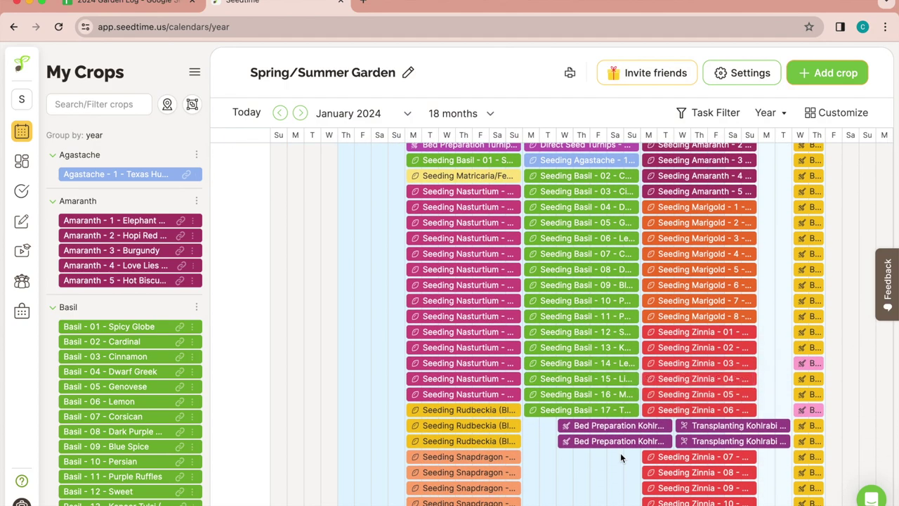
pyautogui.scroll(10, 620, 457)
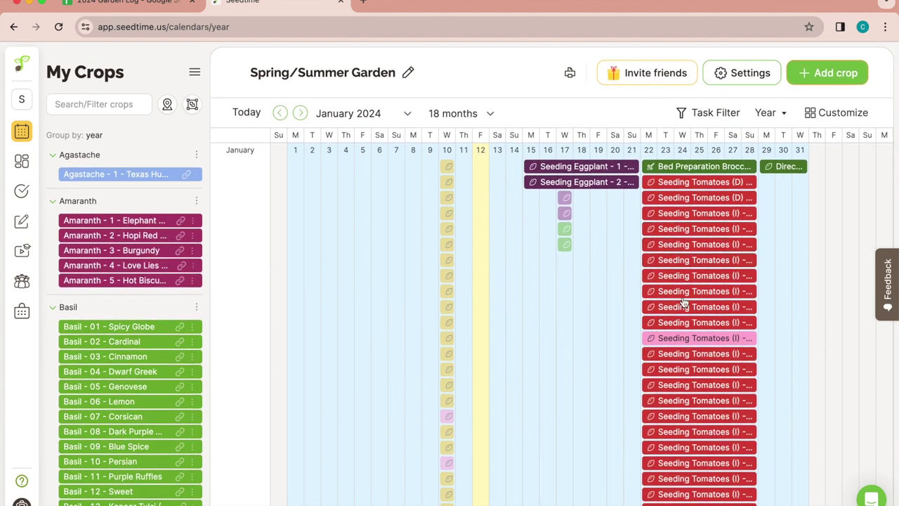
pyautogui.scroll(-3, 699, 483)
pyautogui.scroll(-3, 699, 483)
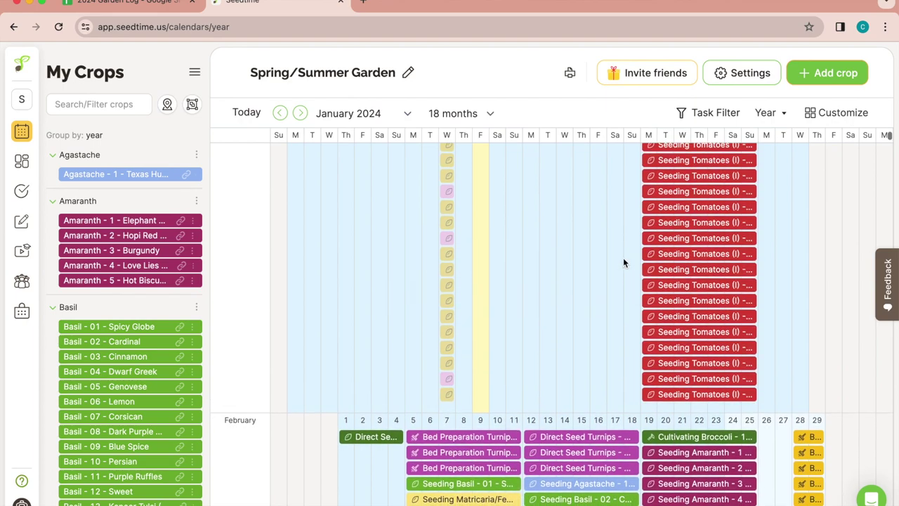
pyautogui.scroll(-1, 623, 262)
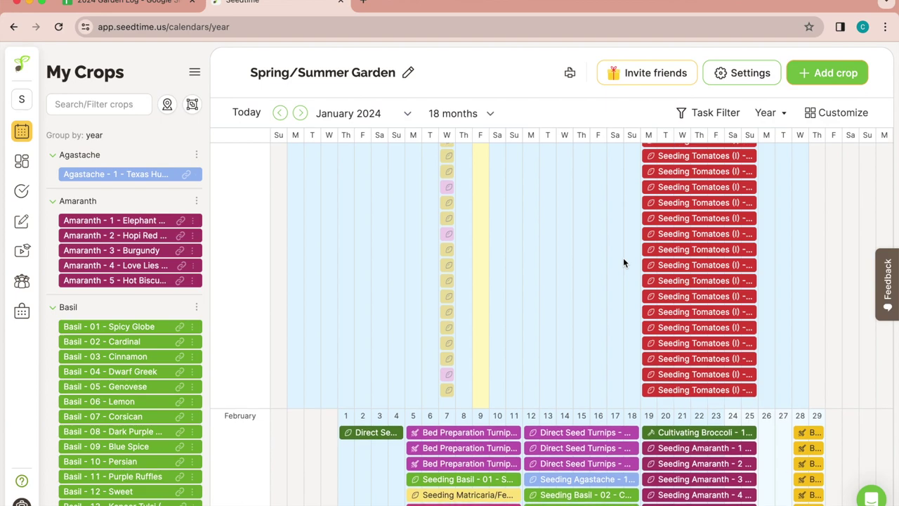
# Open the task list and show the week containing January 19, 2024.
pyautogui.click(29, 198)
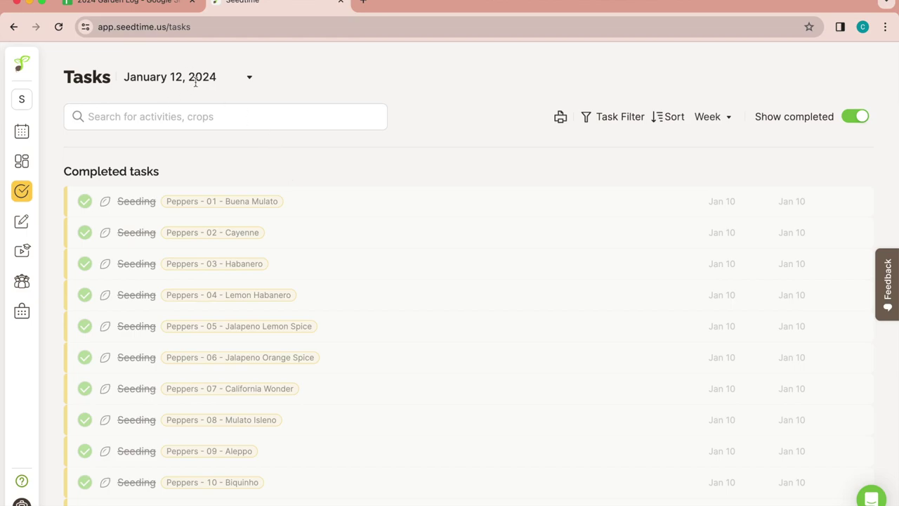
pyautogui.click(251, 79)
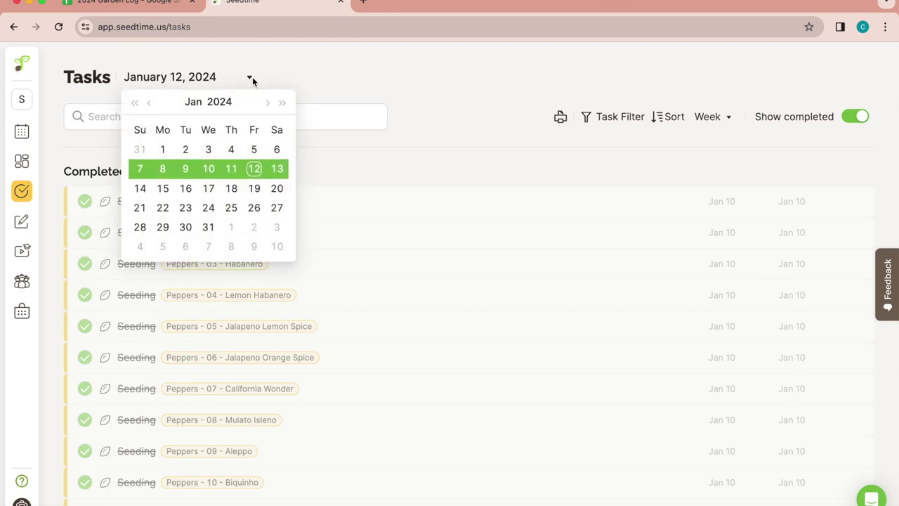
pyautogui.click(254, 189)
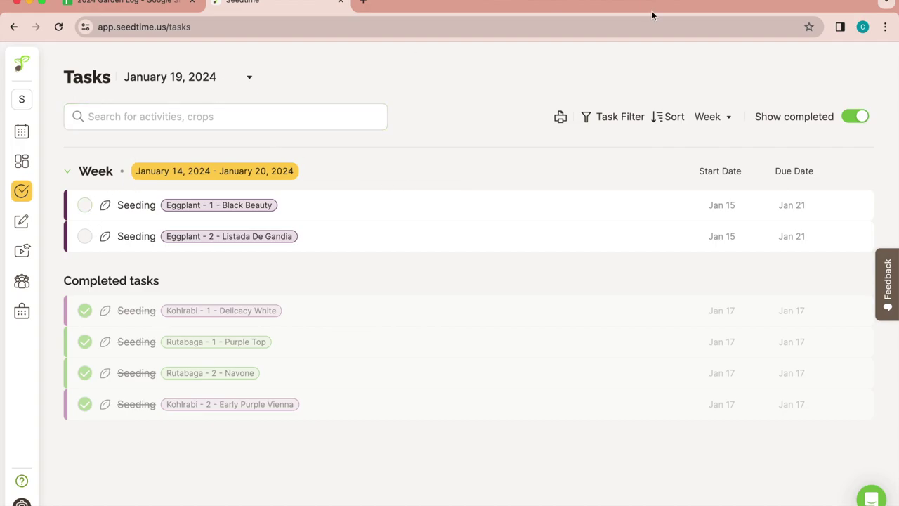
# View the task type filter options, and show the task list for the week containing February 21, 2024.
pyautogui.click(616, 118)
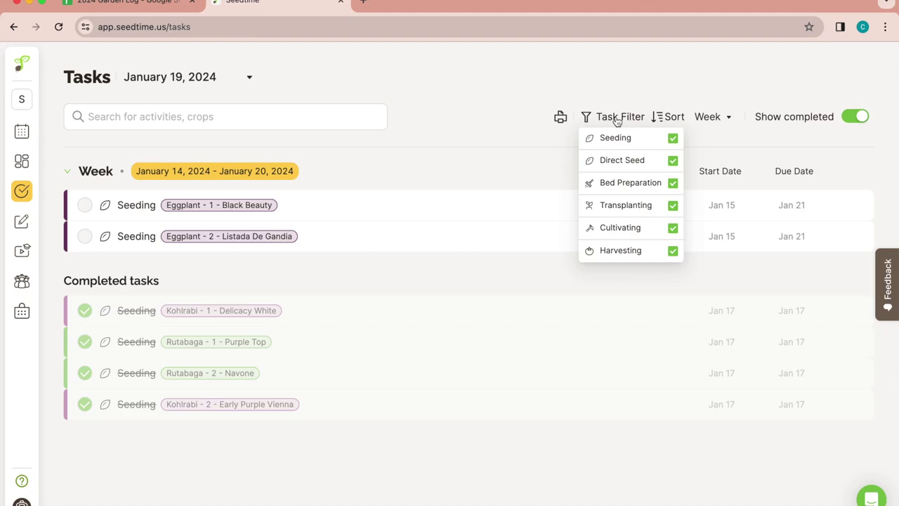
pyautogui.click(244, 79)
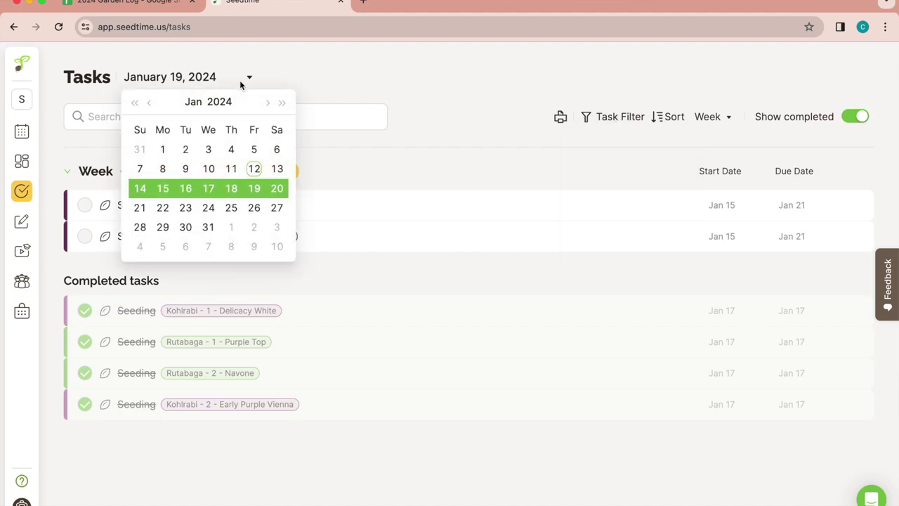
pyautogui.click(269, 104)
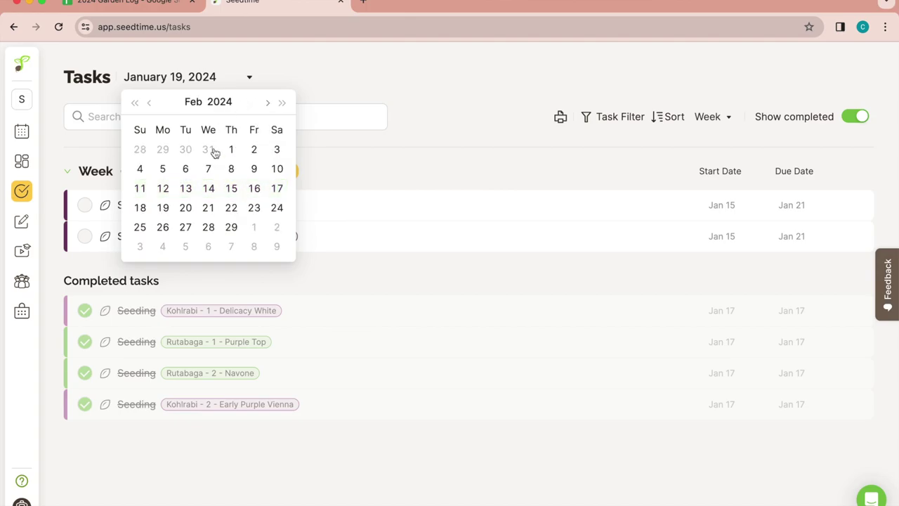
pyautogui.click(213, 209)
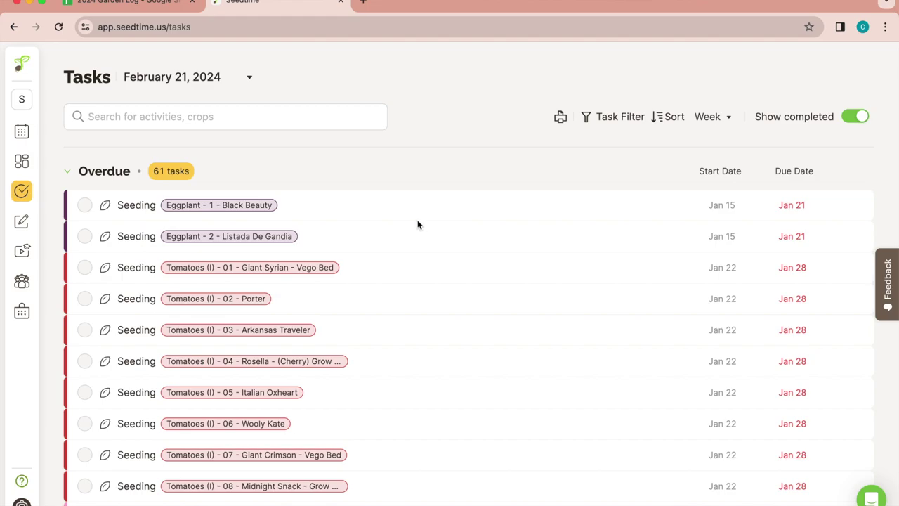
# Examine the overdue tasks and the seeding, cultivating and transplanting tasks for the week of February 18 to 24, 2024.
pyautogui.scroll(-20, 417, 225)
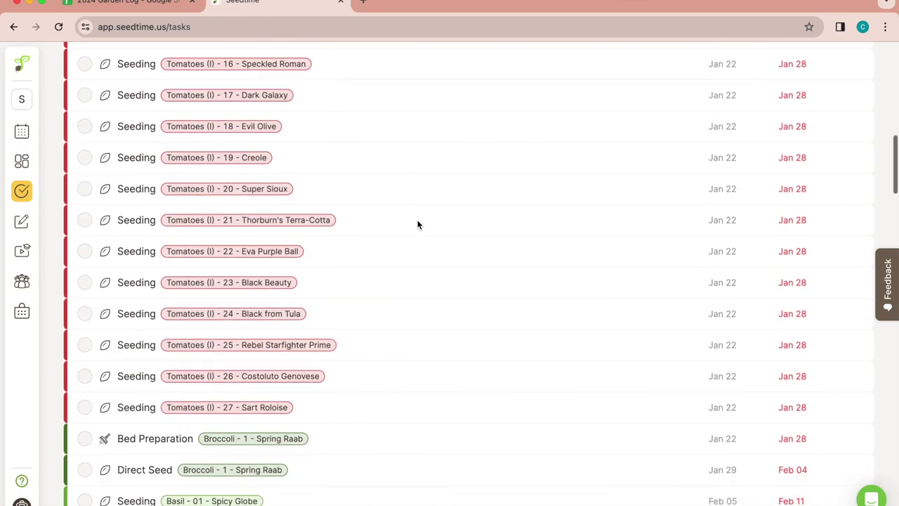
pyautogui.scroll(-20, 417, 224)
pyautogui.scroll(10, 417, 225)
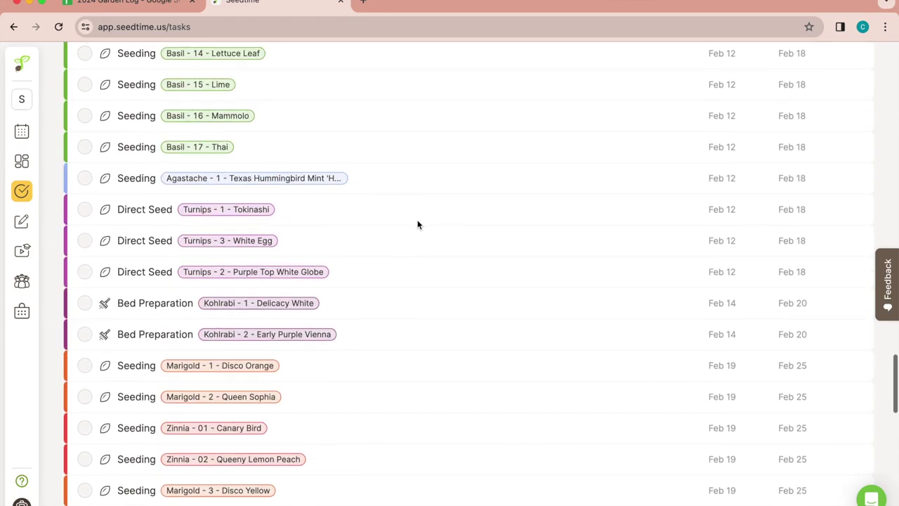
pyautogui.scroll(5, 417, 225)
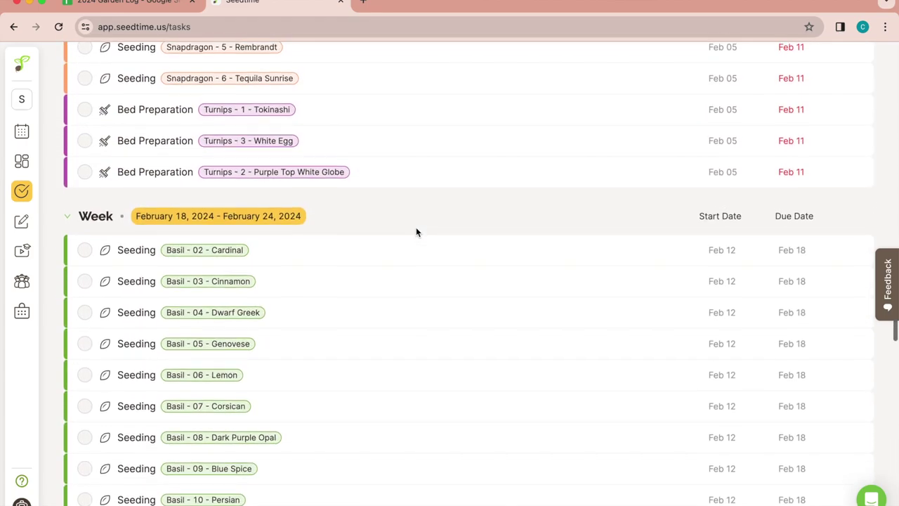
pyautogui.scroll(-20, 416, 229)
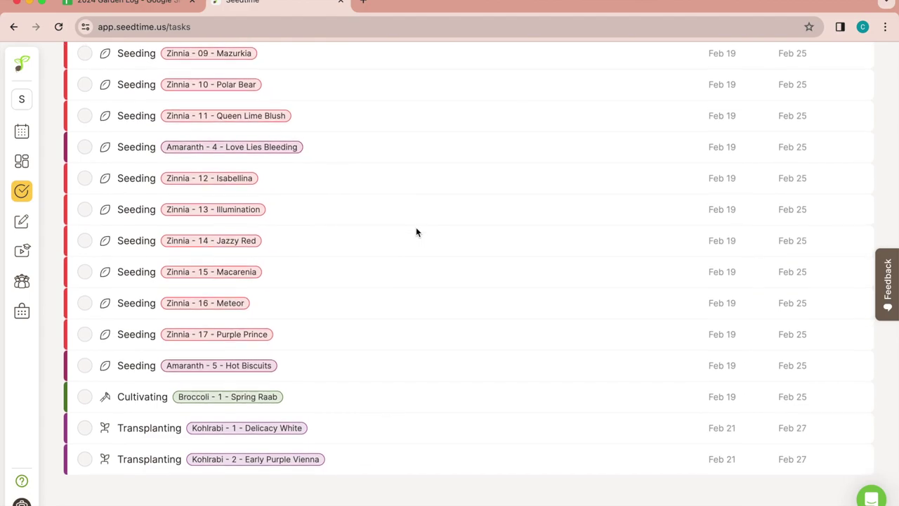
pyautogui.scroll(15, 416, 228)
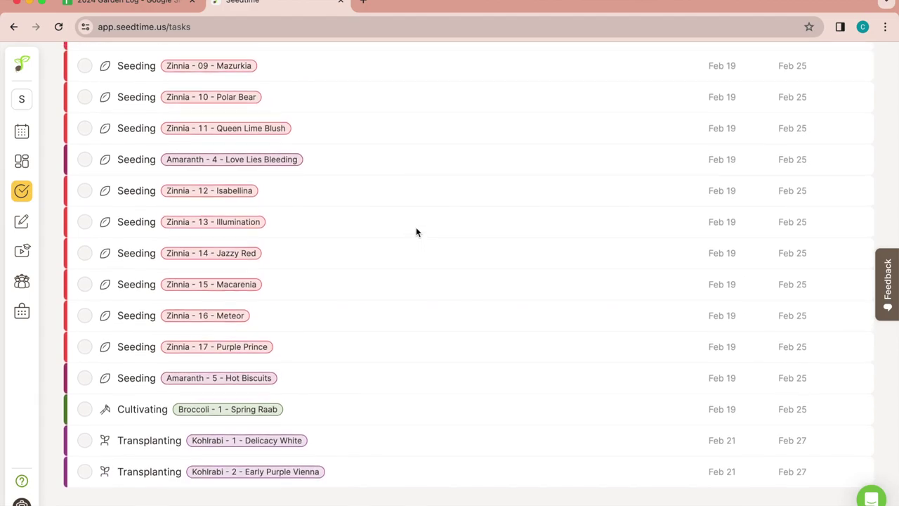
pyautogui.scroll(5, 416, 232)
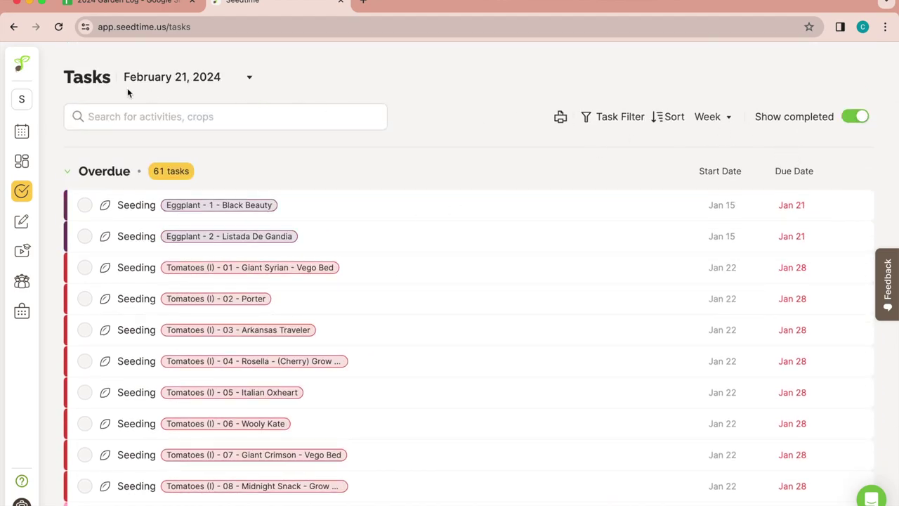
# Show the task list for the week containing March 21, 2024.
pyautogui.click(218, 79)
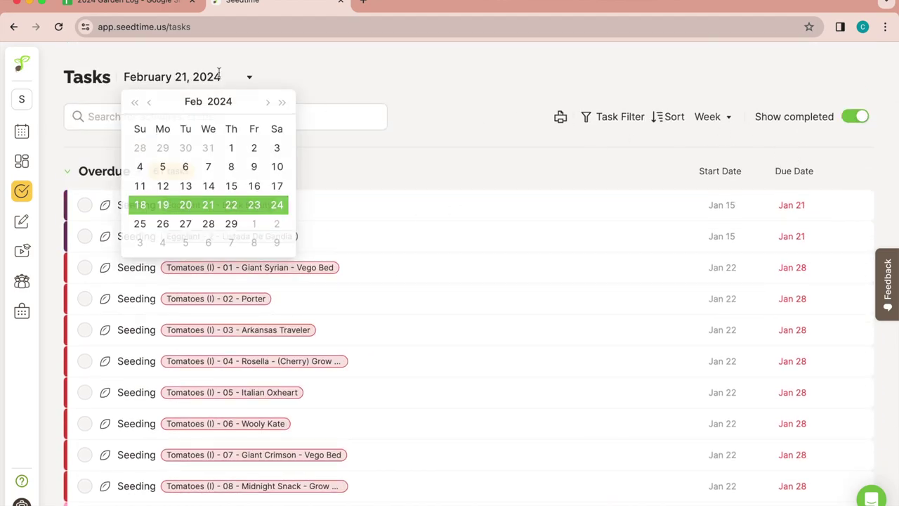
pyautogui.click(268, 103)
pyautogui.click(231, 207)
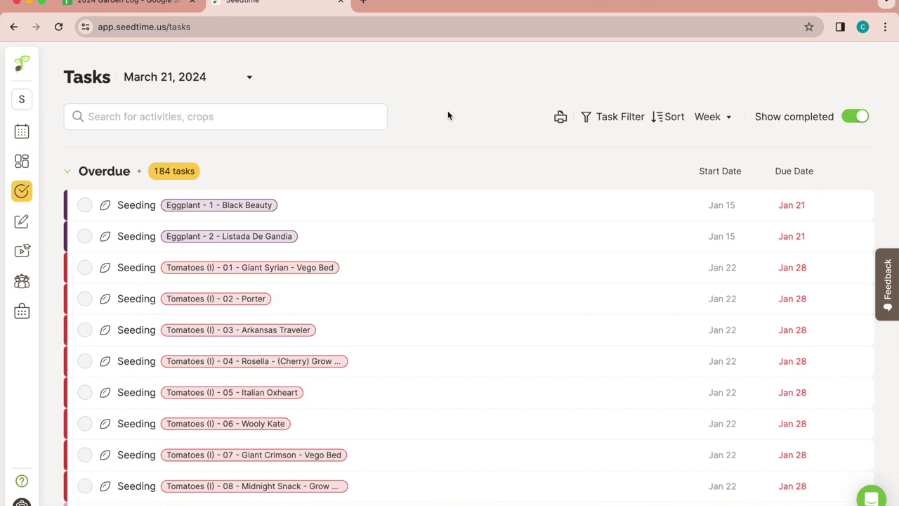
# Filter out the Cultivating, Bed Preparation and Harvesting tasks, keeping Seeding, Direct Seed and Transplanting in the list.
pyautogui.click(609, 120)
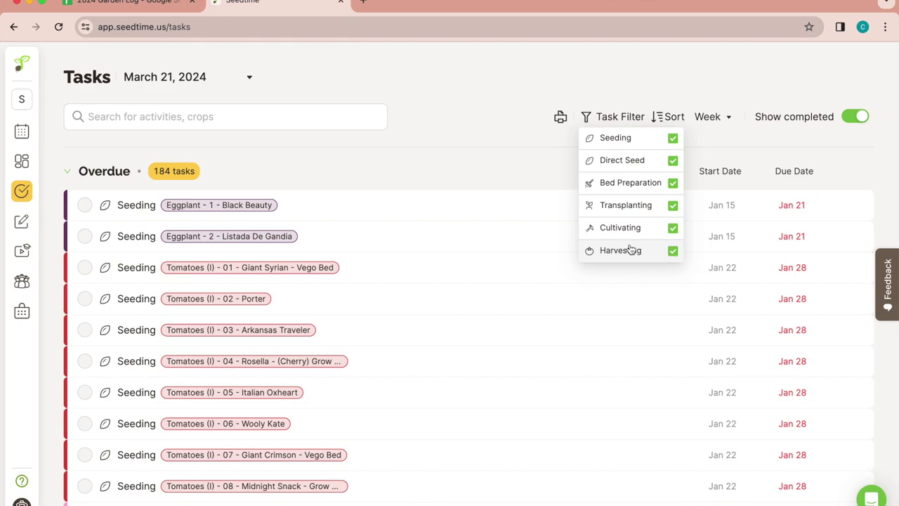
pyautogui.click(673, 228)
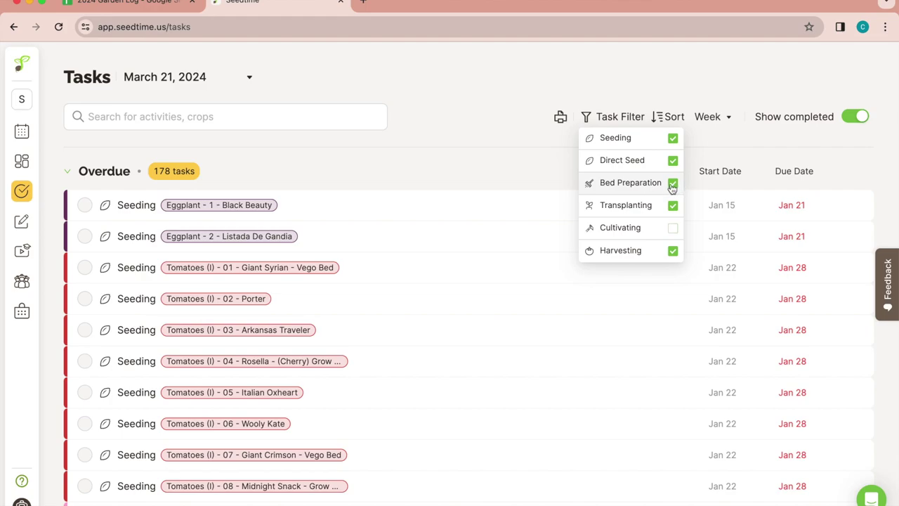
pyautogui.click(673, 184)
pyautogui.click(673, 250)
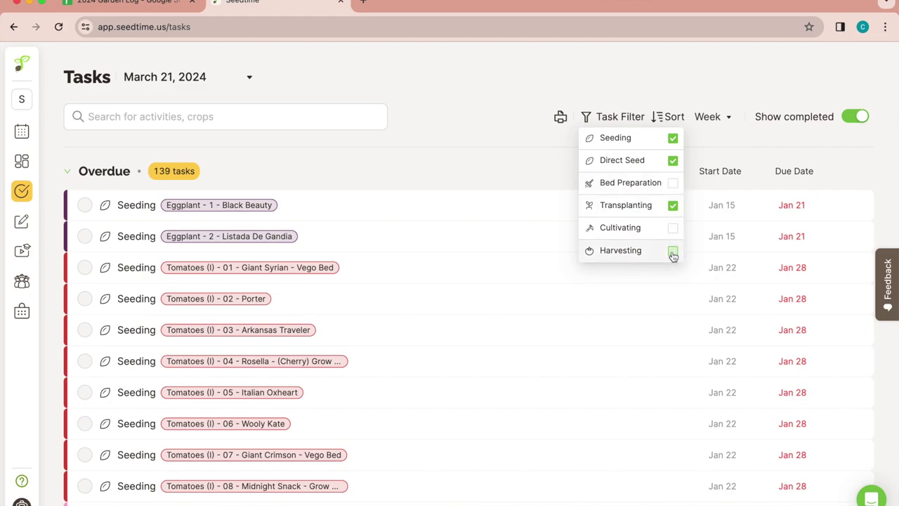
# Examine the filtered list of overdue and March 21 week tasks for seeding, direct seeding and transplanting.
pyautogui.scroll(-10, 563, 307)
pyautogui.scroll(-15, 564, 307)
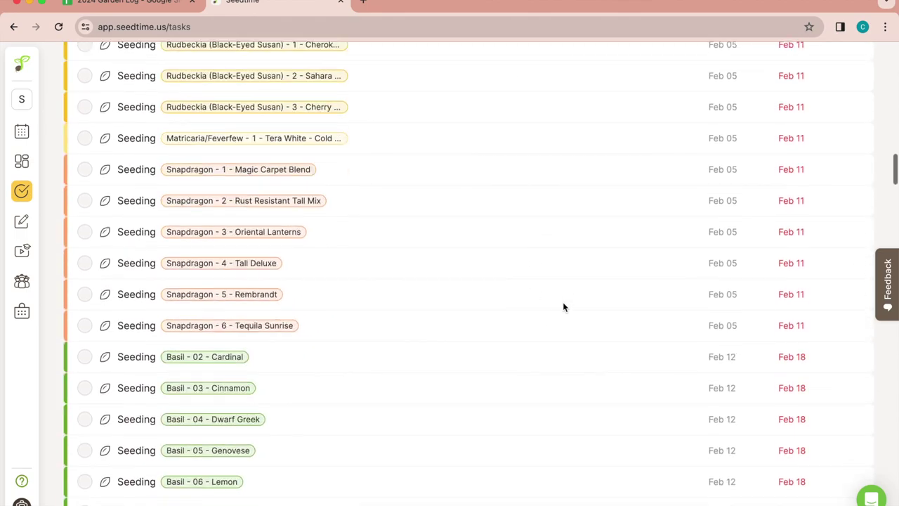
pyautogui.scroll(-15, 564, 307)
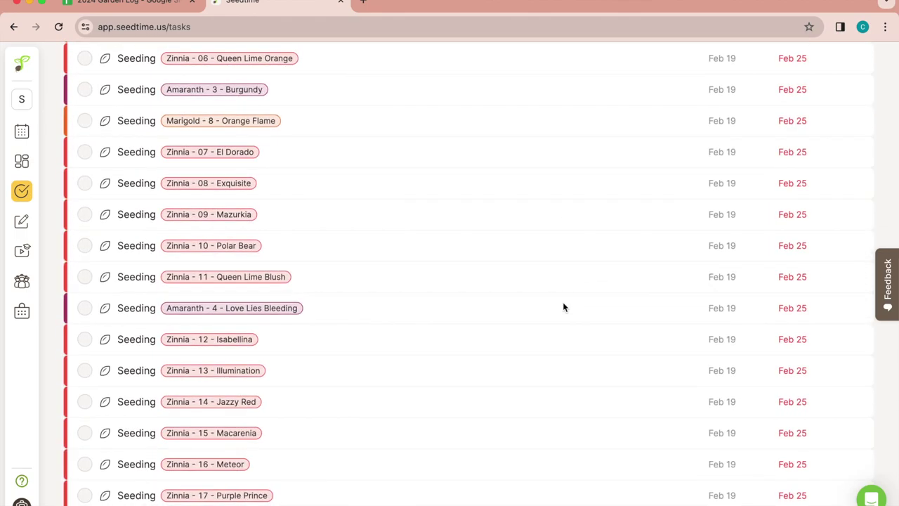
pyautogui.scroll(-15, 564, 307)
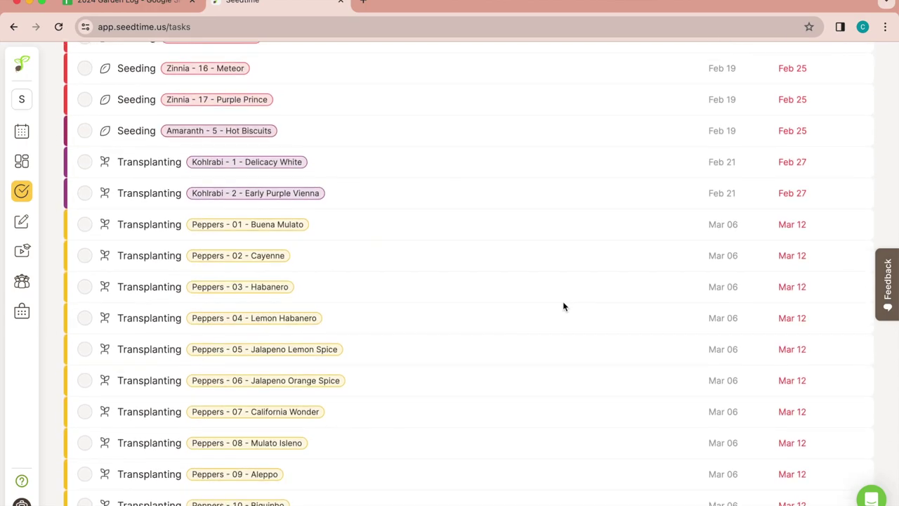
pyautogui.scroll(2, 563, 307)
pyautogui.scroll(-1, 564, 307)
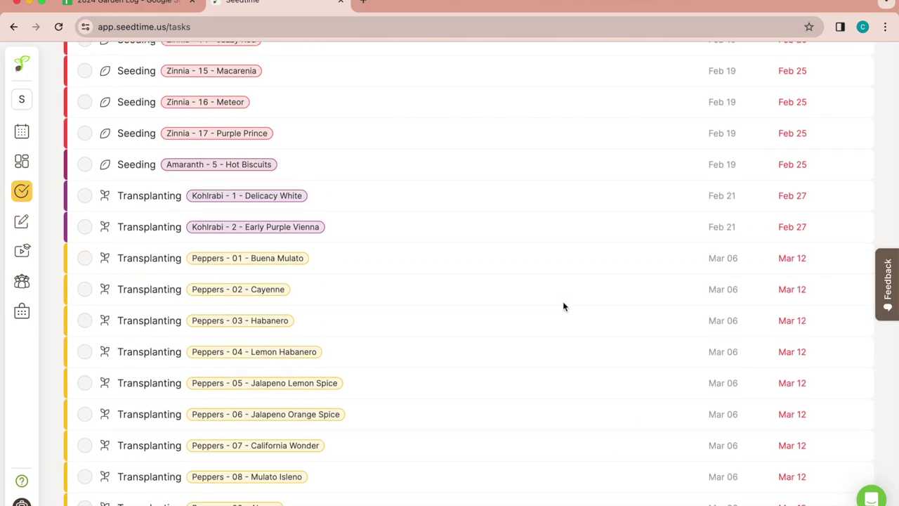
pyautogui.scroll(-15, 563, 307)
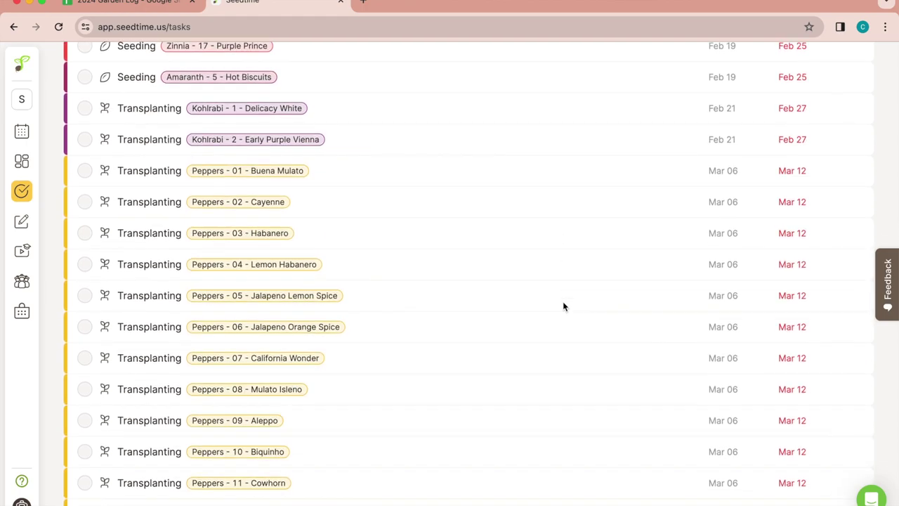
pyautogui.scroll(-20, 563, 307)
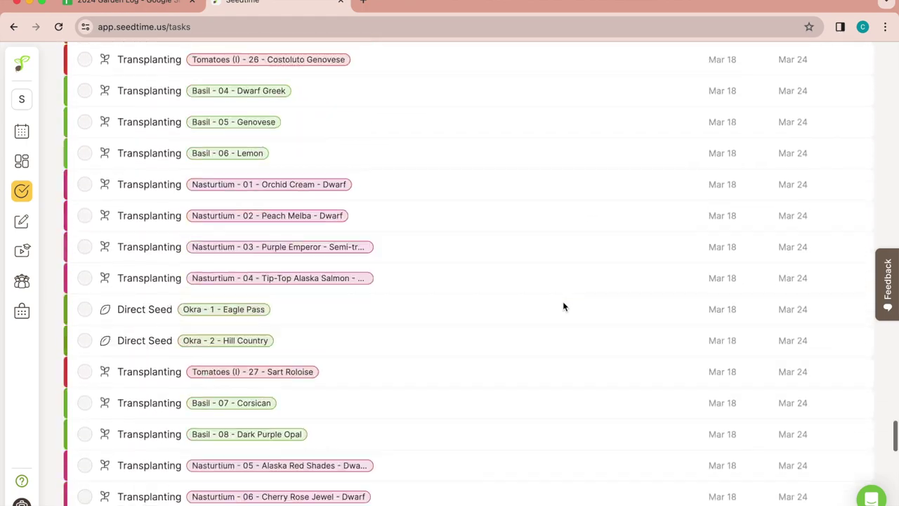
pyautogui.scroll(-18, 563, 307)
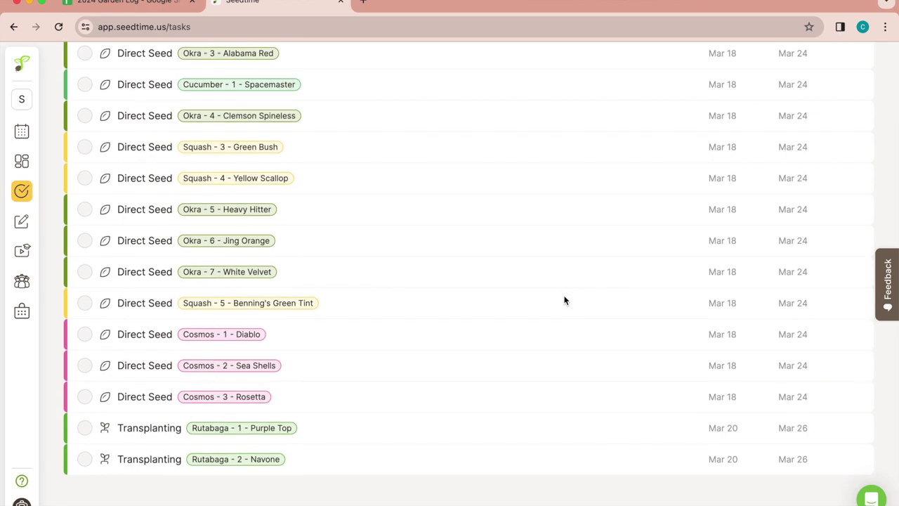
pyautogui.scroll(15, 564, 300)
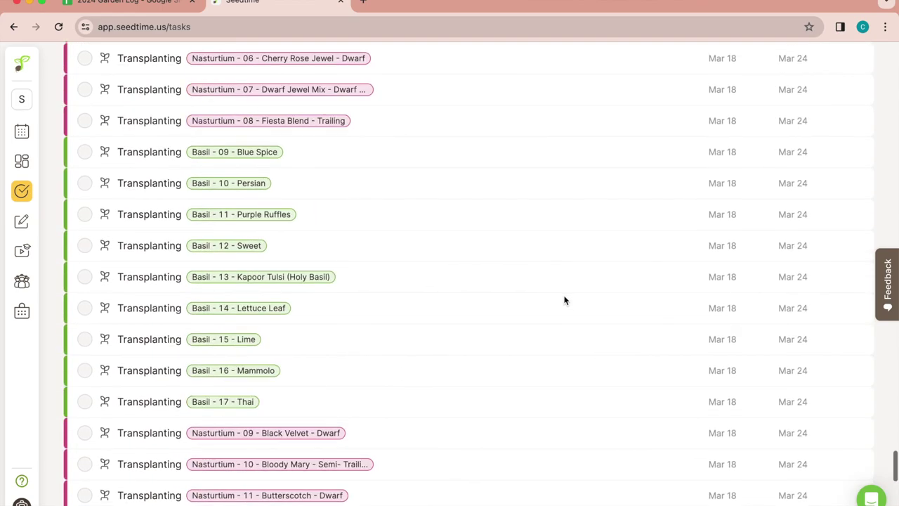
pyautogui.scroll(20, 565, 300)
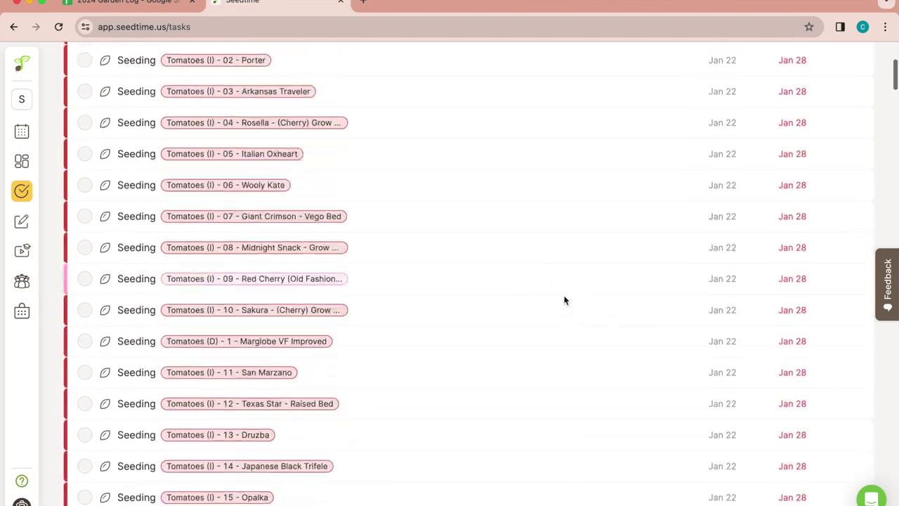
pyautogui.scroll(5, 564, 300)
# Return to the Seedtime window and show the task list for the week containing January 12, 2024.
pyautogui.moveTo(1, 16)
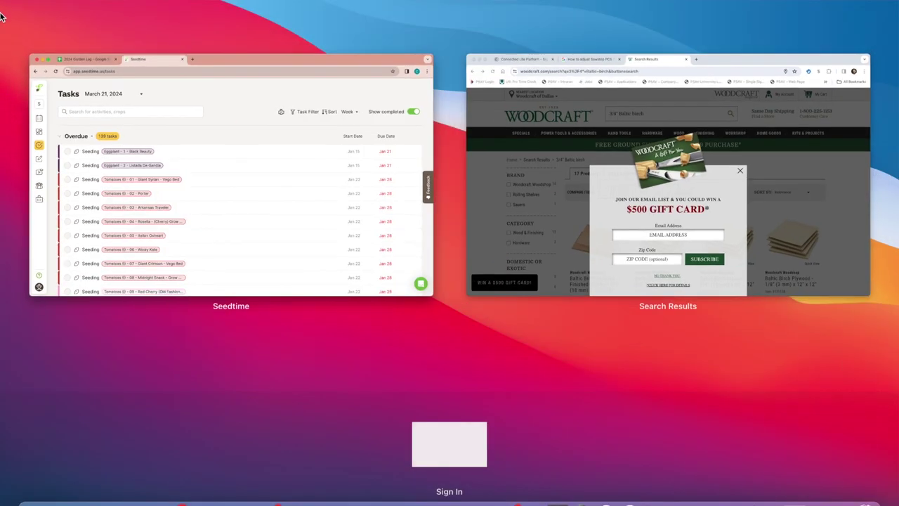
pyautogui.click(177, 139)
pyautogui.click(248, 80)
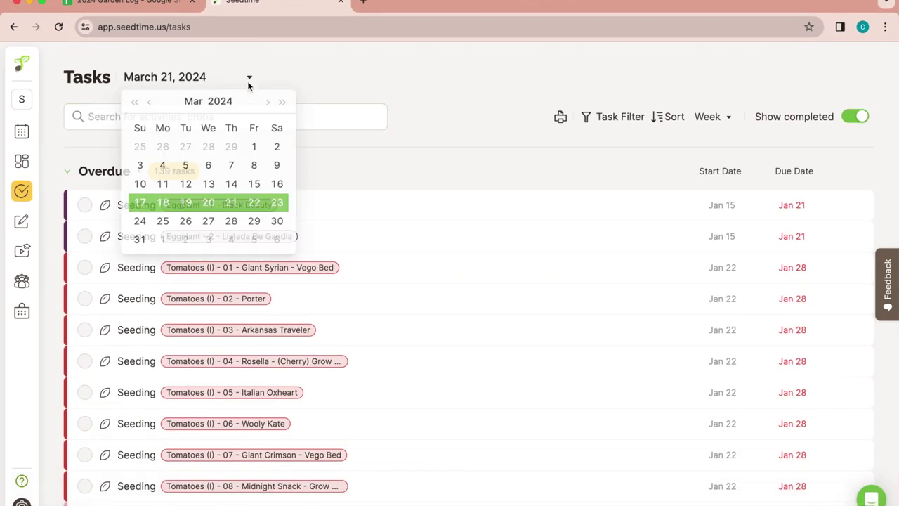
pyautogui.click(150, 104)
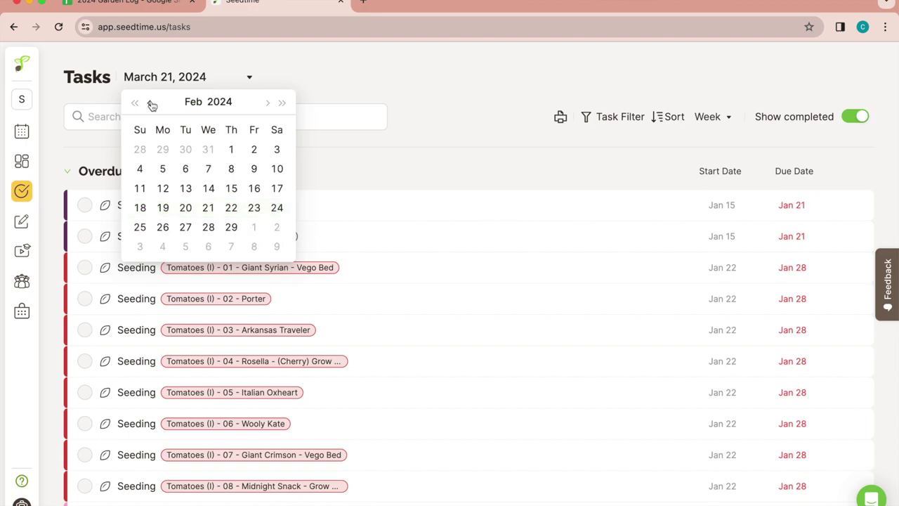
pyautogui.click(152, 105)
pyautogui.click(253, 170)
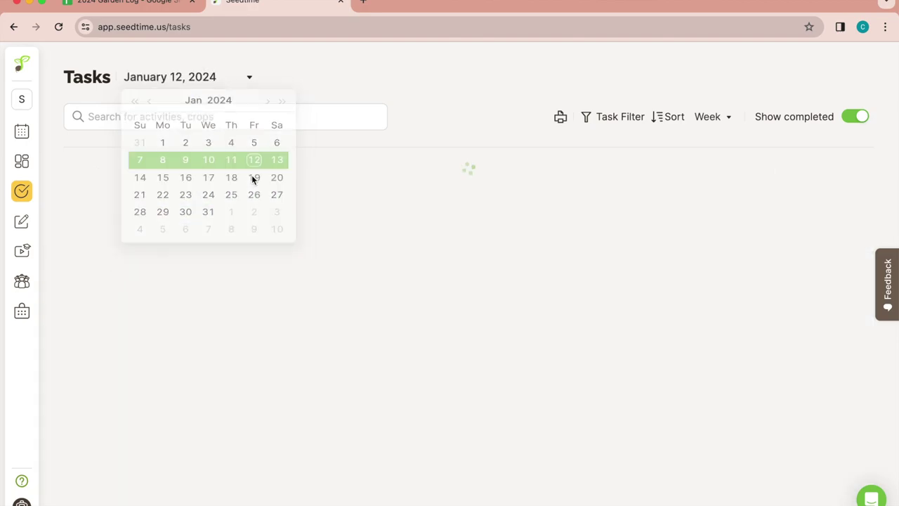
# Open the garden journal to read the Seed Starting note from January 10, 2024.
pyautogui.moveTo(23, 224)
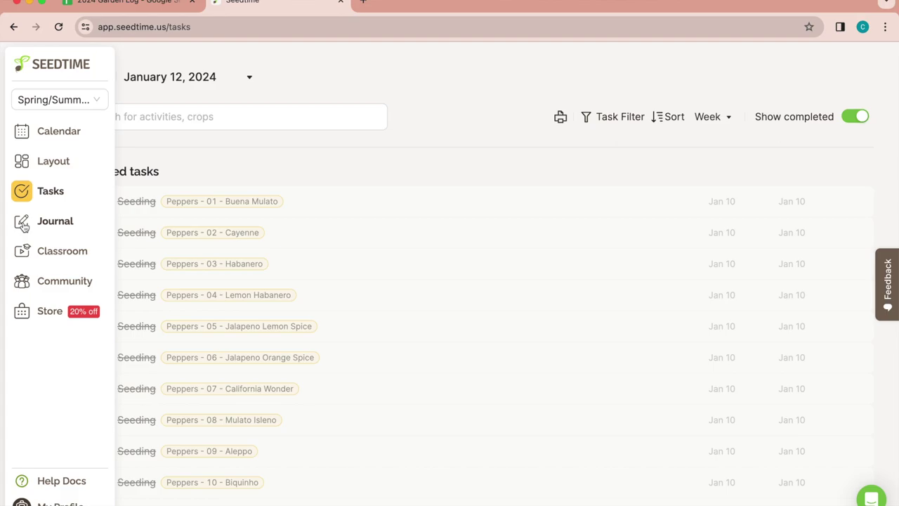
pyautogui.click(23, 225)
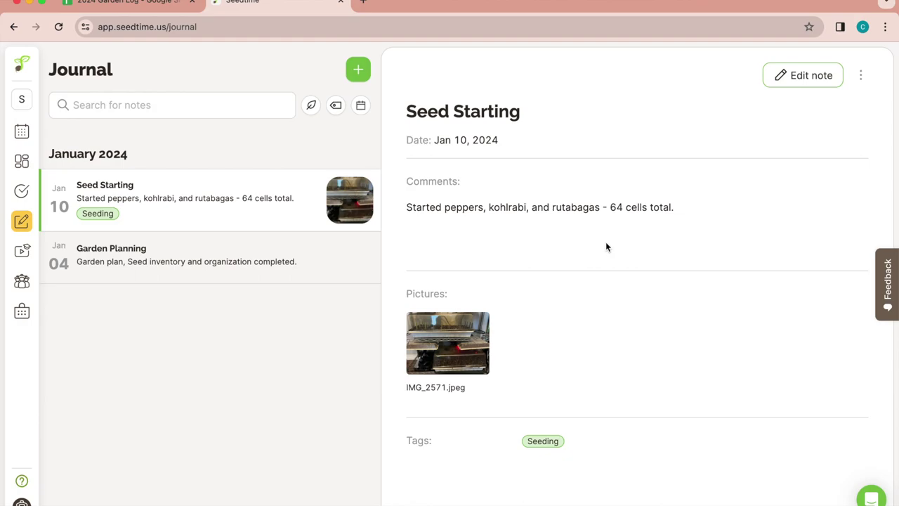
# Open the Classroom's Master Classes page and view the available webinars and live meetings.
pyautogui.moveTo(14, 228)
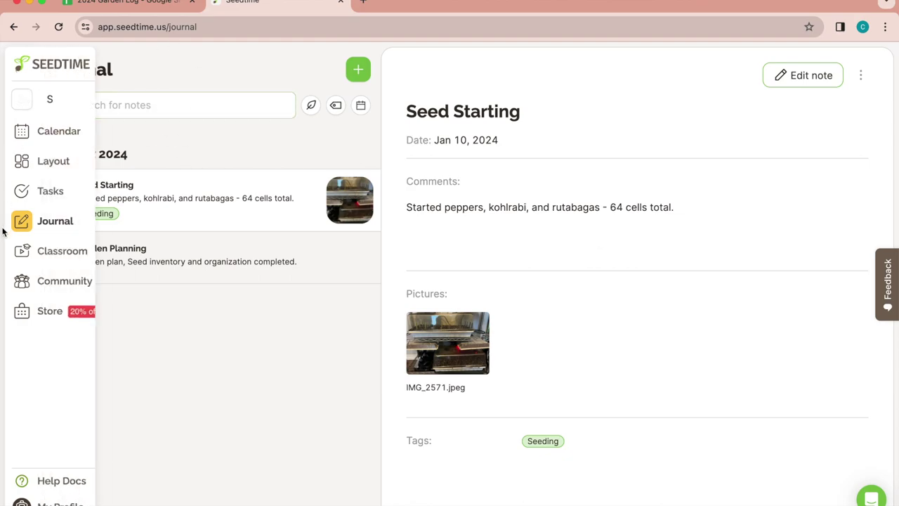
pyautogui.click(42, 258)
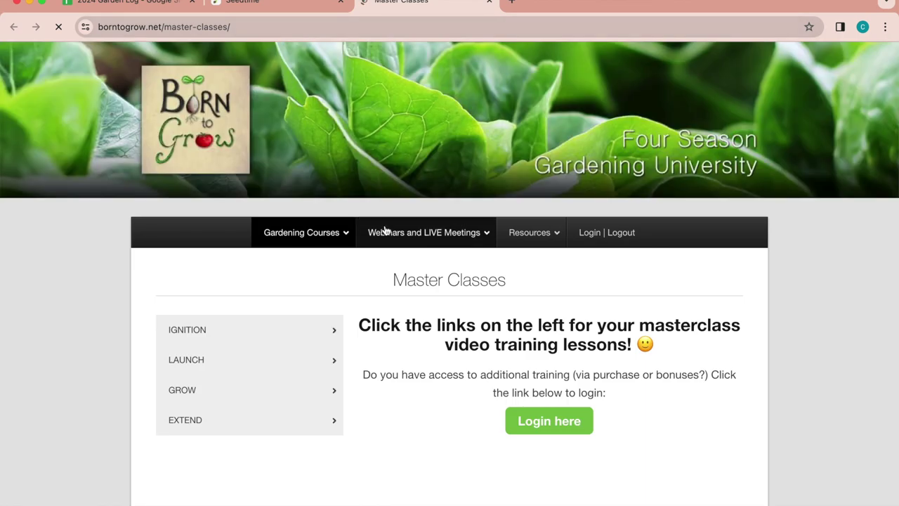
pyautogui.moveTo(387, 232)
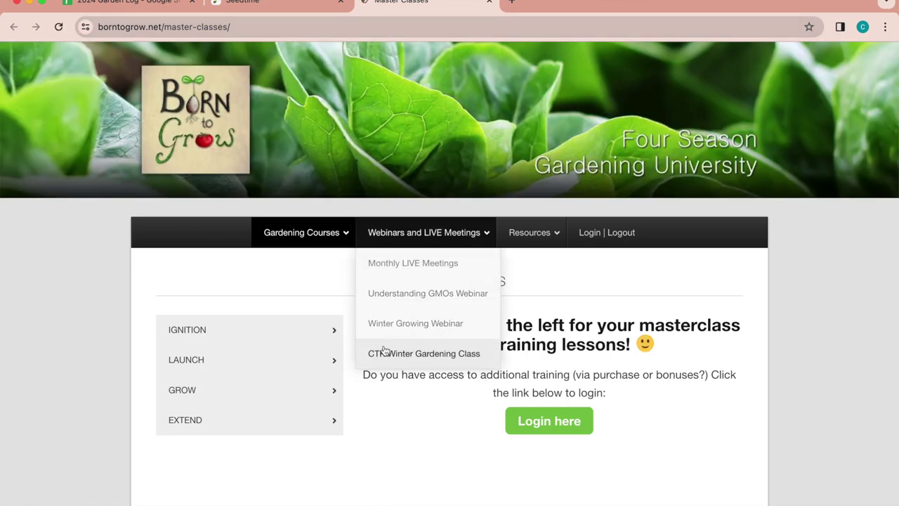
# Return to the Seedtime journal, and switch to the 2024 Garden Log spreadsheet in Google Sheets.
pyautogui.click(308, 4)
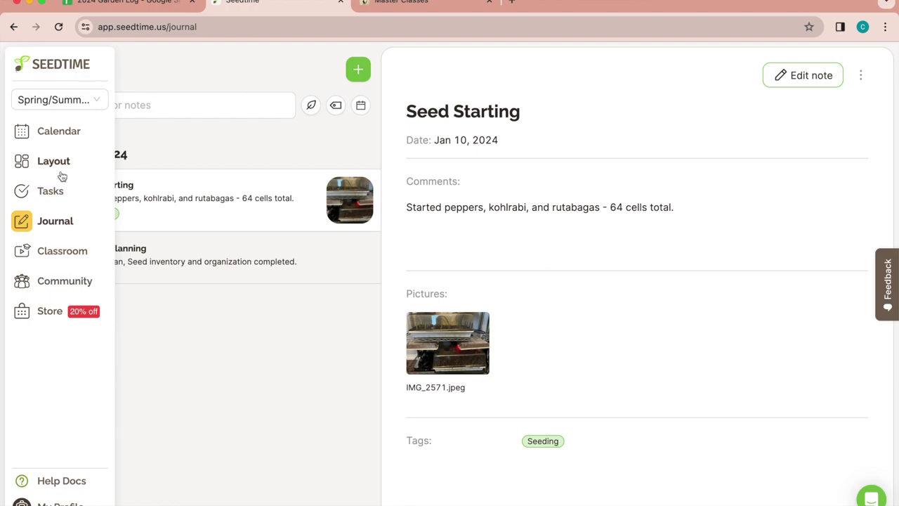
pyautogui.click(123, 2)
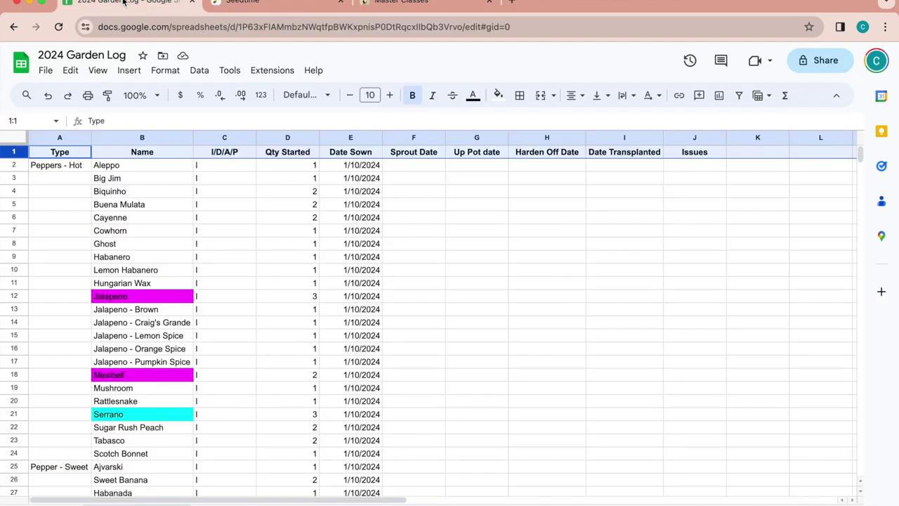
# Review the Seed Starting Log columns, and change the D1 header to "Qty Sown" in the Direct Sow Log sheet.
pyautogui.hscroll(2, 471, 245)
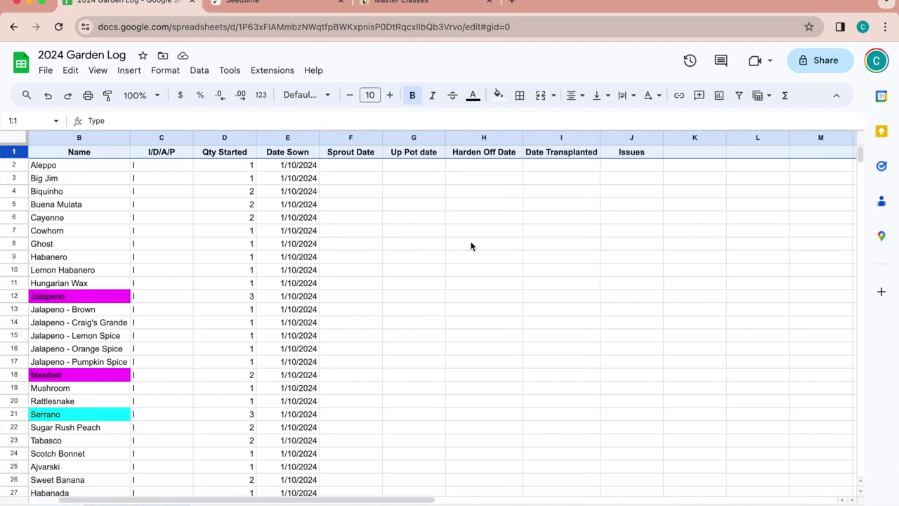
pyautogui.hscroll(-2, 471, 246)
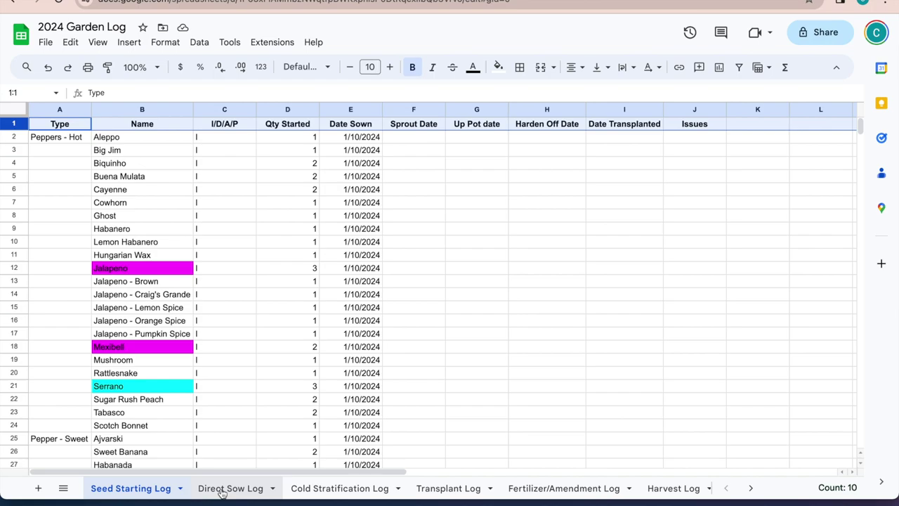
pyautogui.click(222, 491)
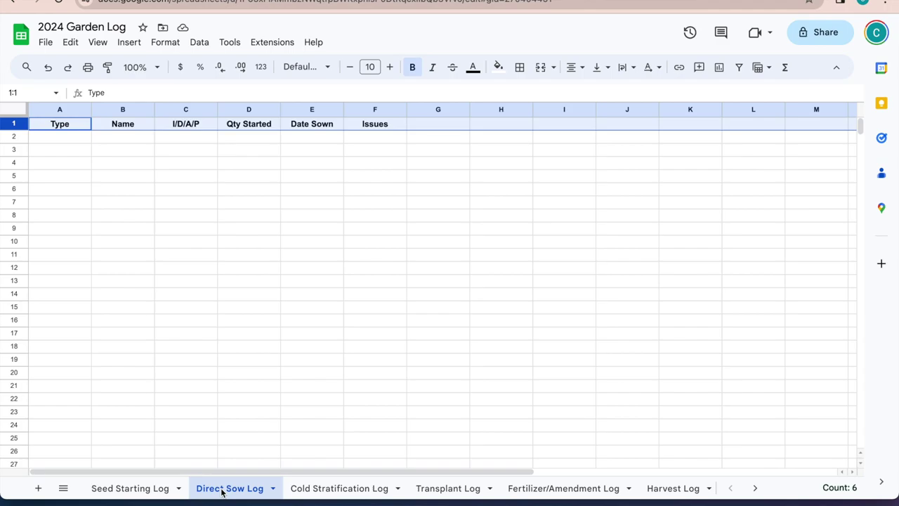
pyautogui.click(268, 124)
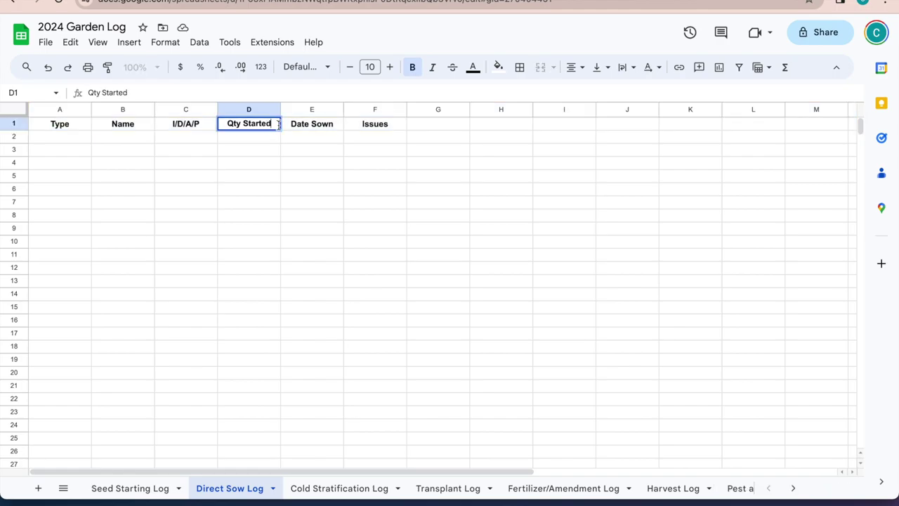
pyautogui.doubleClick(247, 125)
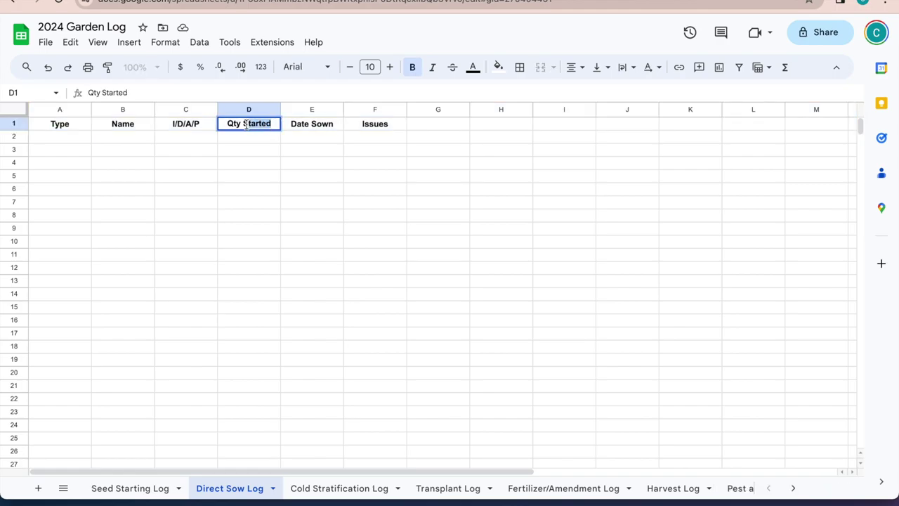
pyautogui.write('Sown')
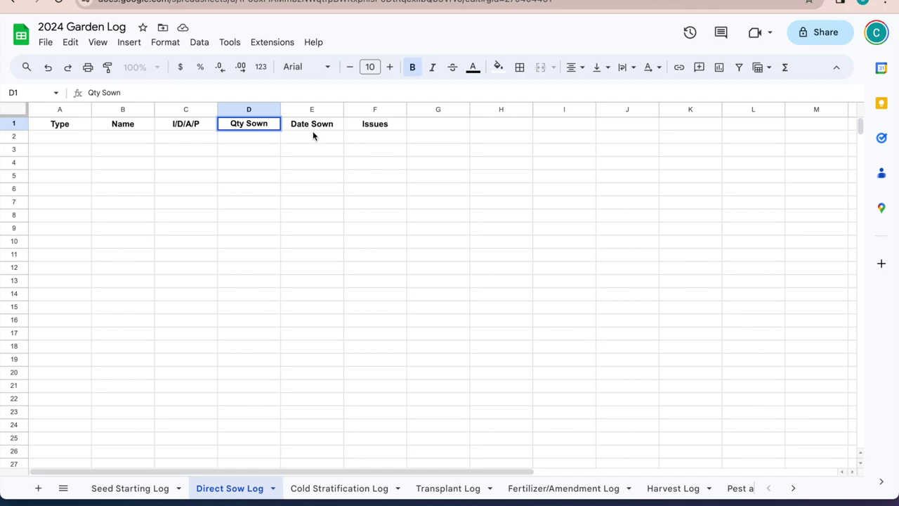
pyautogui.click(313, 136)
pyautogui.click(265, 143)
pyautogui.click(335, 142)
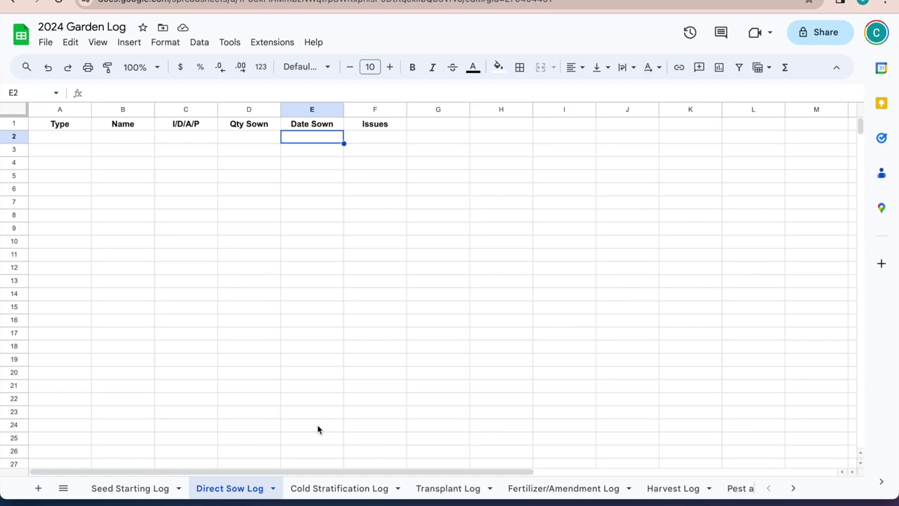
# Review the column headers of the Cold Stratification, Transplant, Fertilizer/Amendment, Harvest, and Pest and Disease Log sheets in order.
pyautogui.click(345, 490)
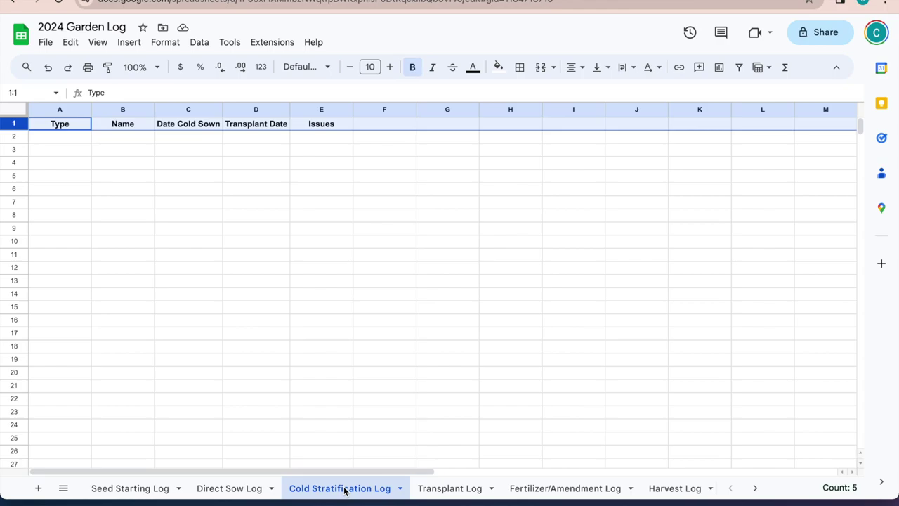
pyautogui.click(444, 496)
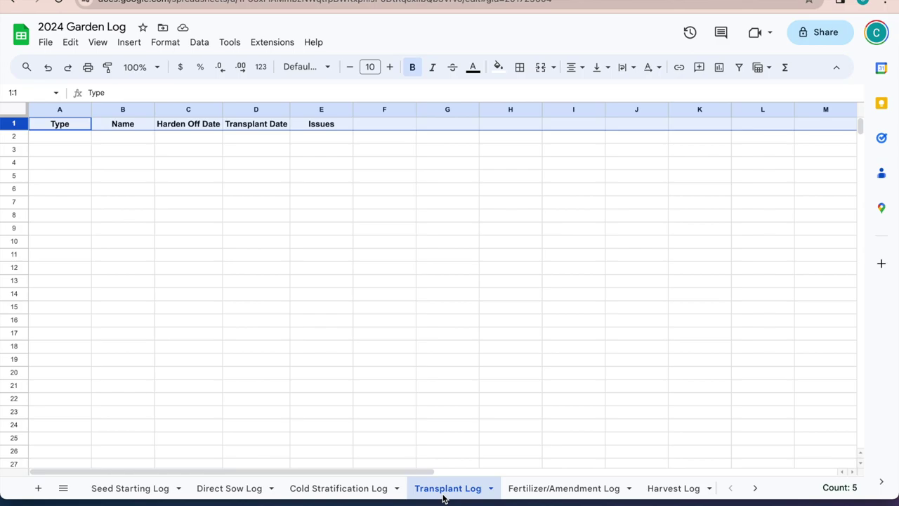
pyautogui.click(534, 490)
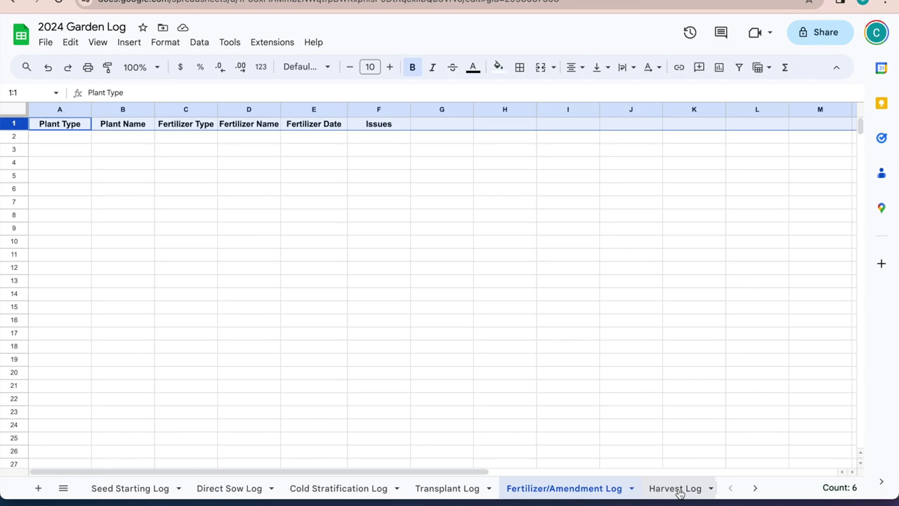
pyautogui.click(678, 490)
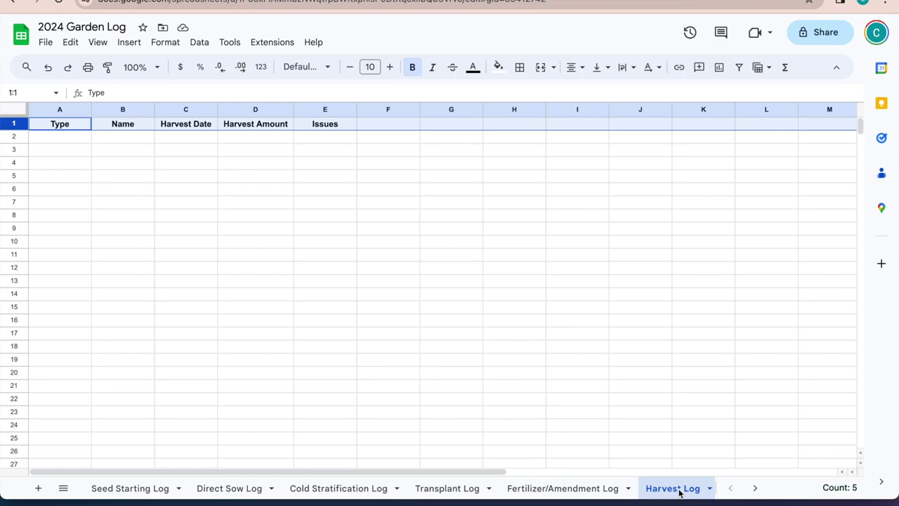
pyautogui.click(756, 487)
pyautogui.click(541, 492)
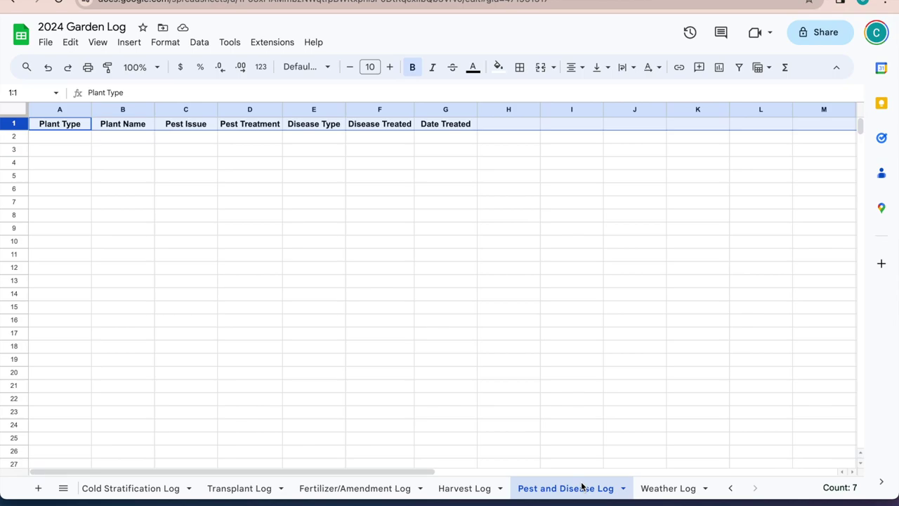
# In the Weather Log sheet, add the header "Weather Anomalies" in cell E1 and widen column E to fit it.
pyautogui.click(652, 495)
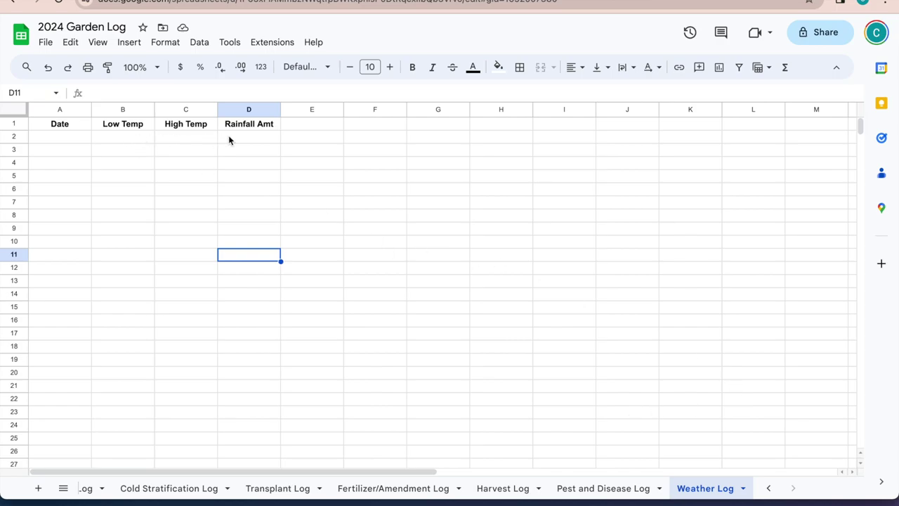
pyautogui.click(304, 126)
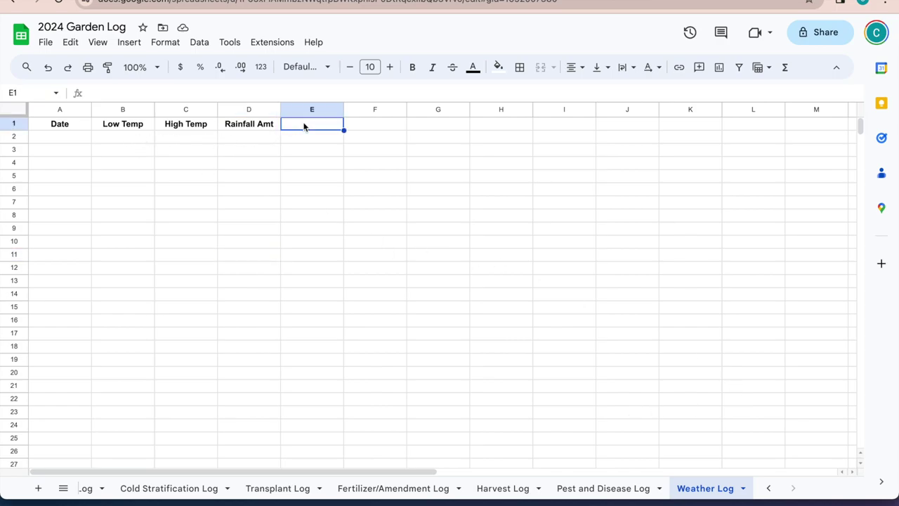
pyautogui.write('Weat')
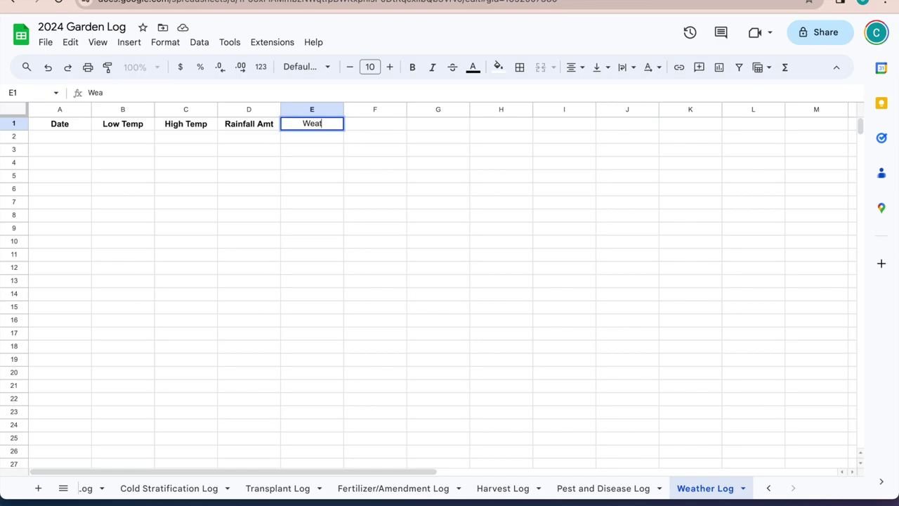
pyautogui.write('her Anomalies')
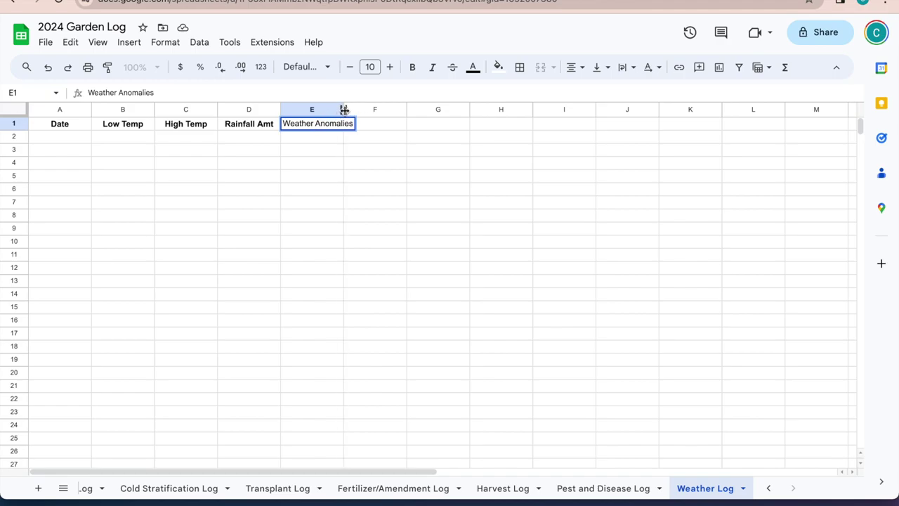
pyautogui.moveTo(344, 111); pyautogui.dragTo(347, 110)
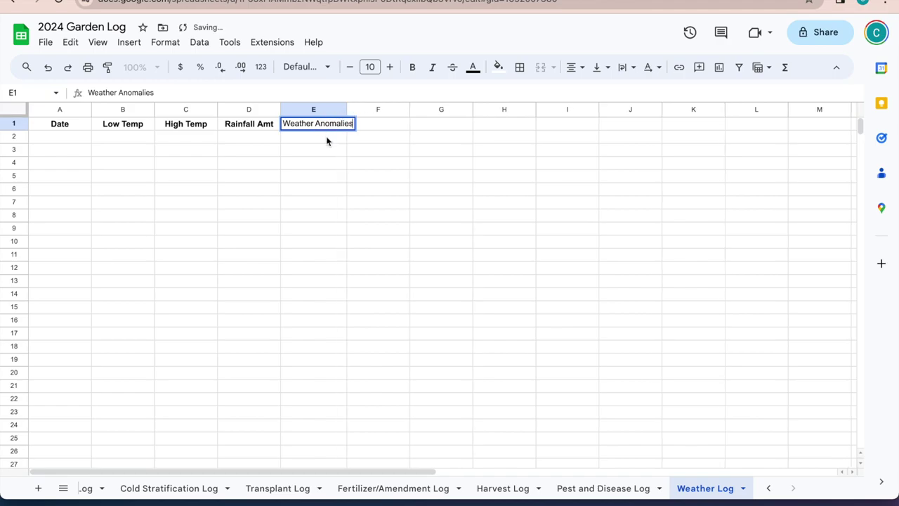
pyautogui.press('Return')
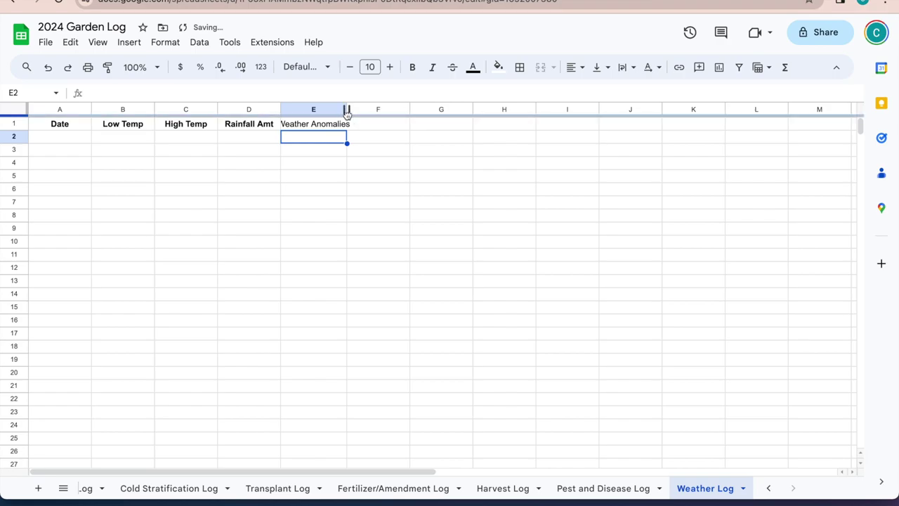
pyautogui.moveTo(346, 111); pyautogui.dragTo(357, 110)
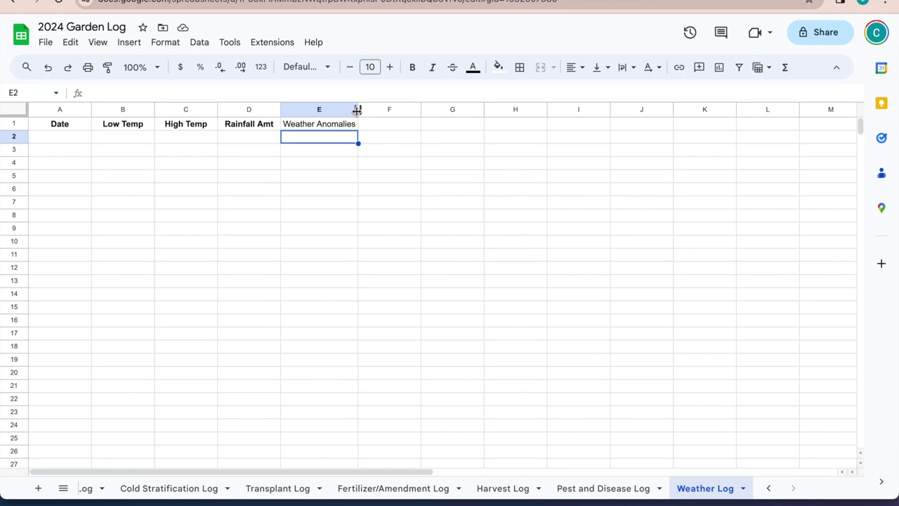
# Select the Weather Anomalies header in cell E1.
pyautogui.click(302, 123)
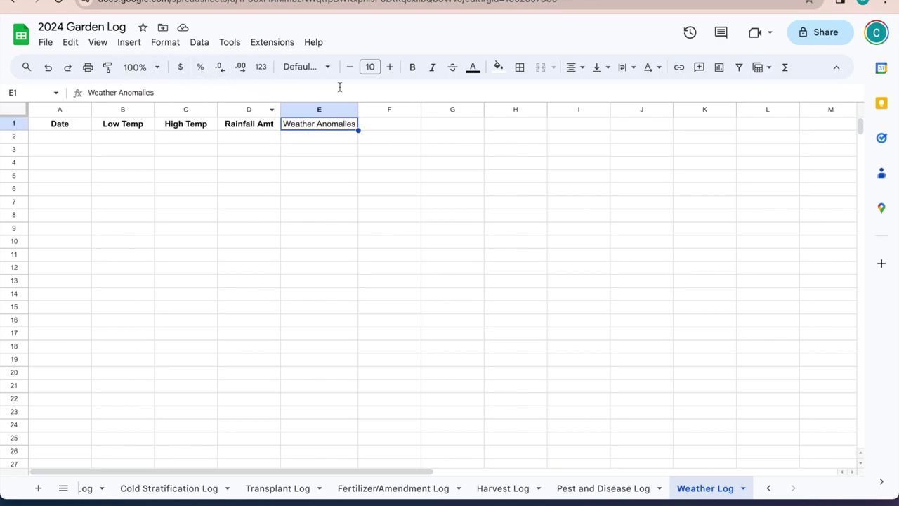